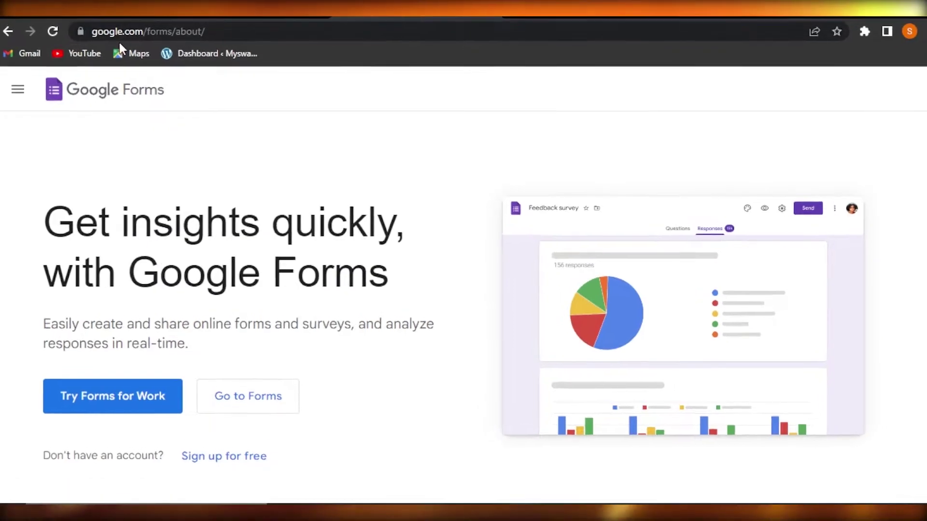
- Scroll down and back up through the Google Forms product overview page
{"action": "scroll", "coordinate": [115, 104], "scroll_direction": "down", "scroll_amount": 1}
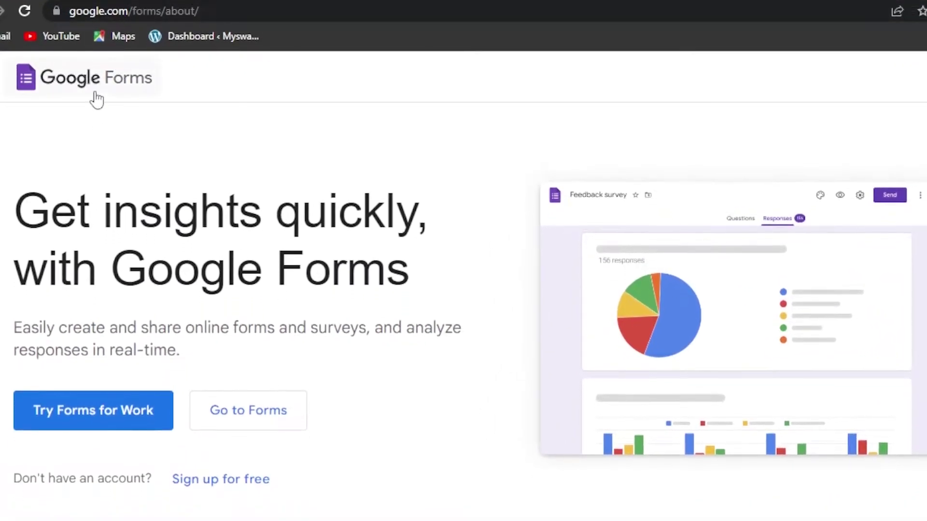
{"action": "scroll", "coordinate": [97, 100], "scroll_direction": "down", "scroll_amount": 1}
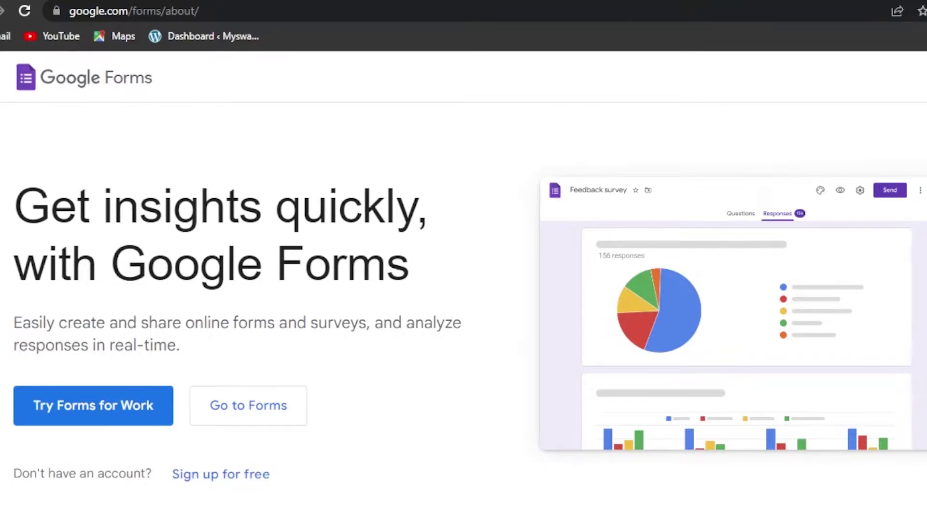
{"action": "scroll", "coordinate": [464, 289], "scroll_direction": "down", "scroll_amount": 15}
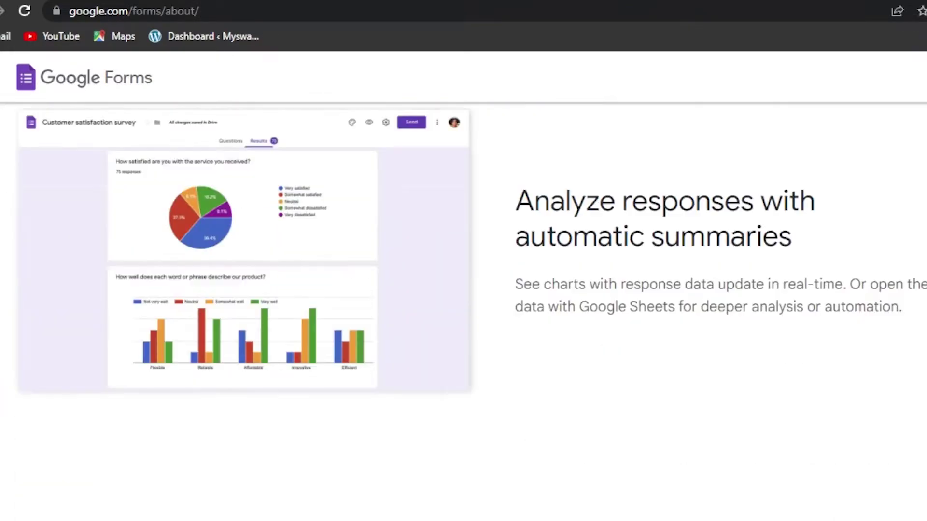
{"action": "scroll", "coordinate": [463, 290], "scroll_direction": "up", "scroll_amount": 7}
{"action": "scroll", "coordinate": [463, 290], "scroll_direction": "up", "scroll_amount": 8}
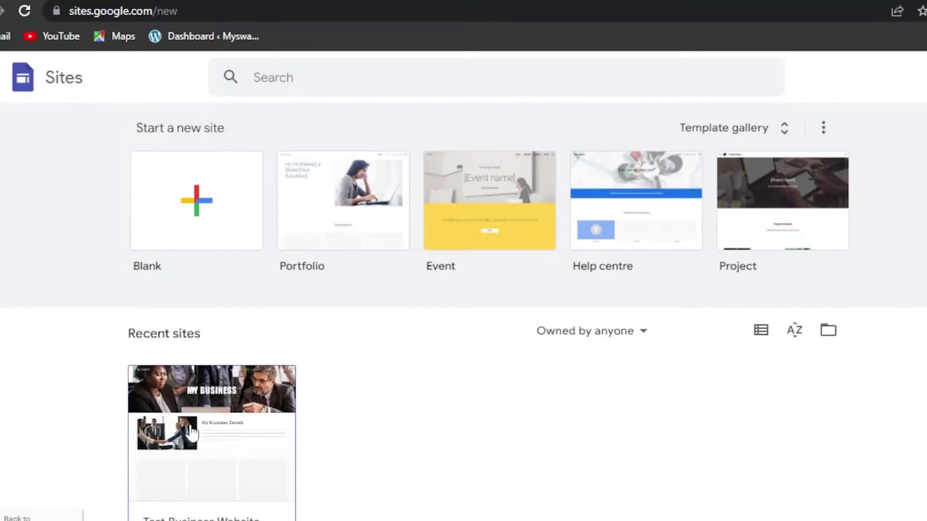
- Open the Test Business Website's contact us page in the Sites editor, then return to Forms
{"action": "left_click", "coordinate": [202, 487]}
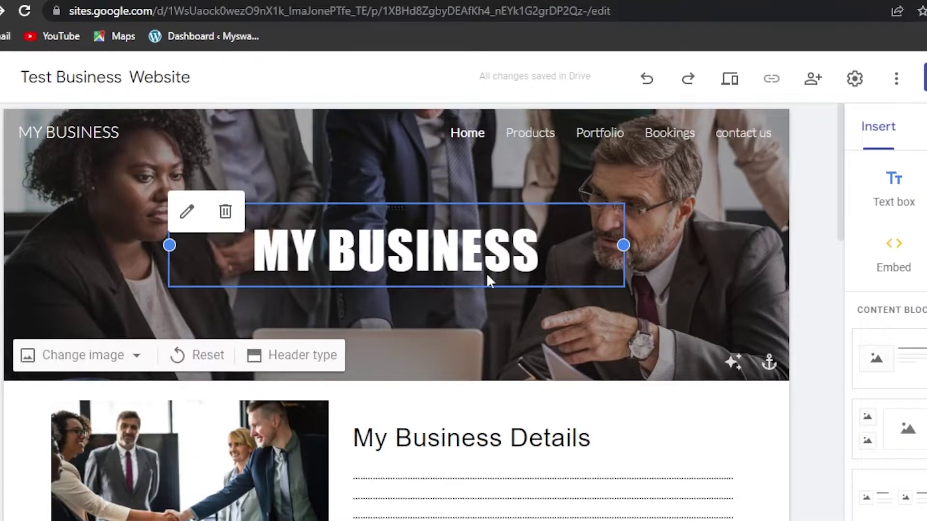
{"action": "left_click", "coordinate": [827, 177]}
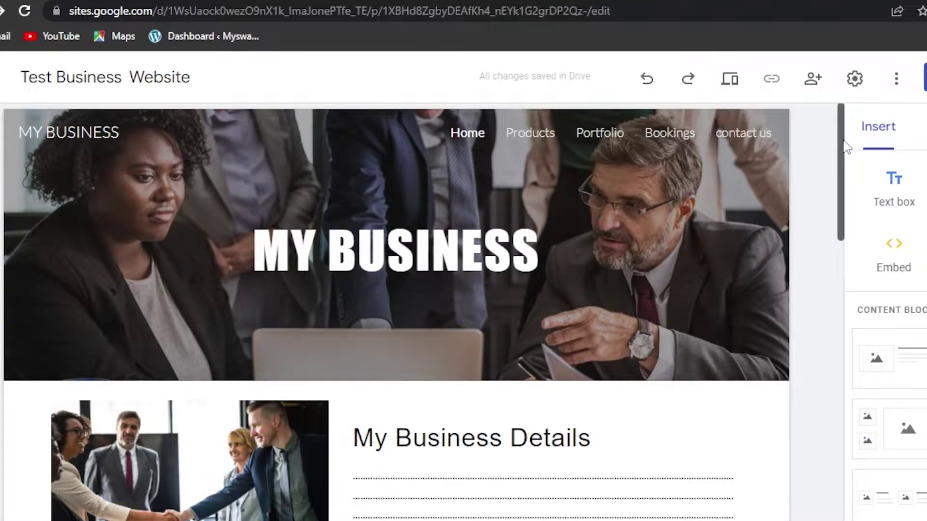
{"action": "left_click_drag", "start_coordinate": [840, 166], "coordinate": [869, 138]}
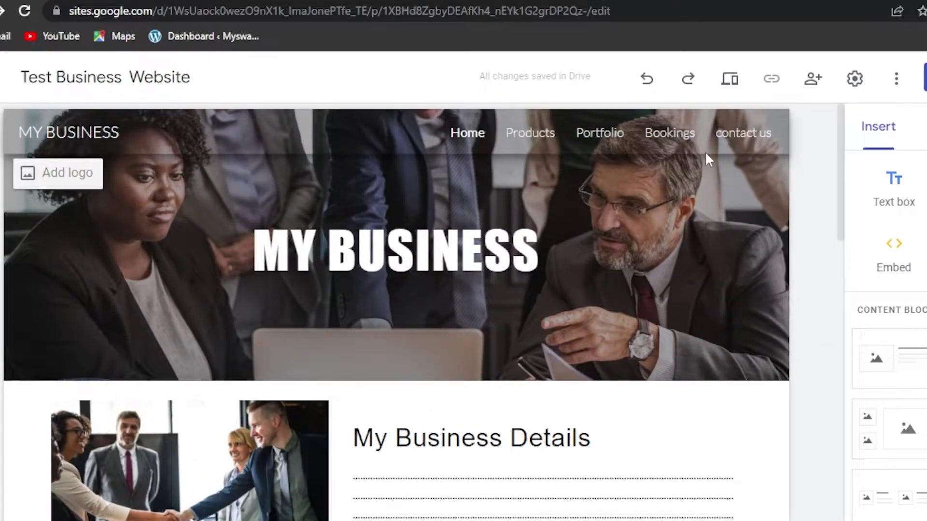
{"action": "left_click", "coordinate": [736, 138]}
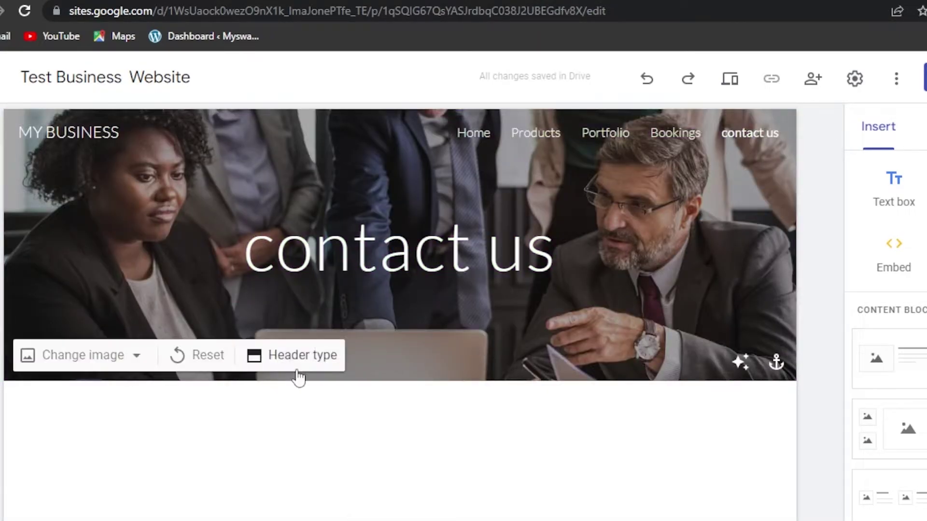
{"action": "left_click", "coordinate": [289, 1]}
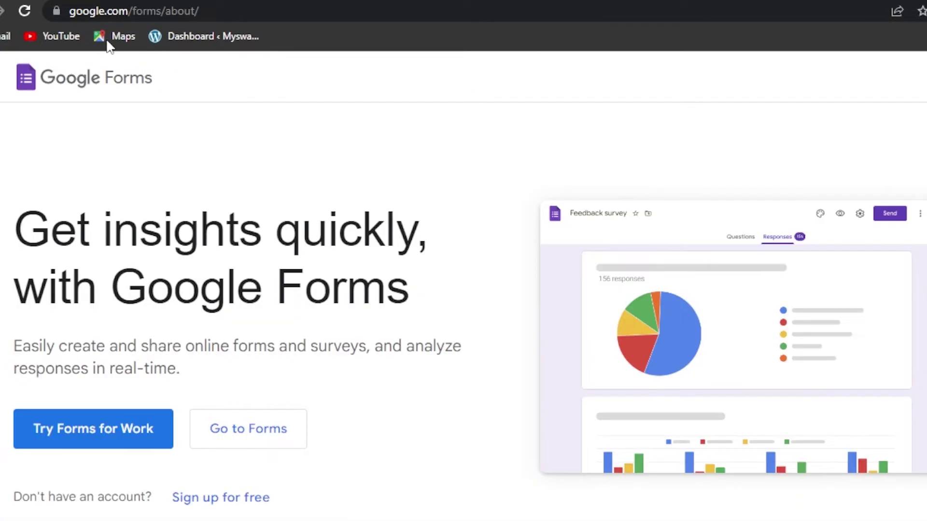
- Go to the Forms home and start a Blank form
{"action": "left_click", "coordinate": [238, 443]}
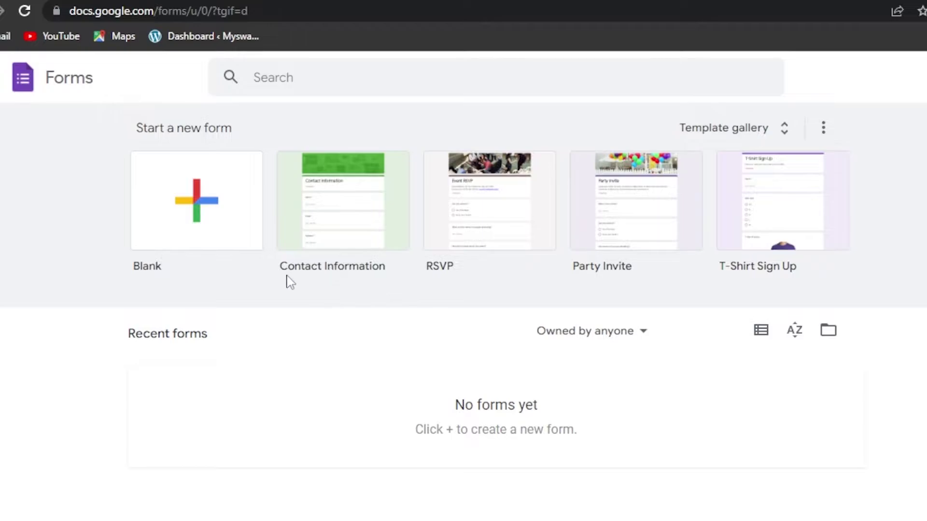
{"action": "left_click", "coordinate": [185, 193]}
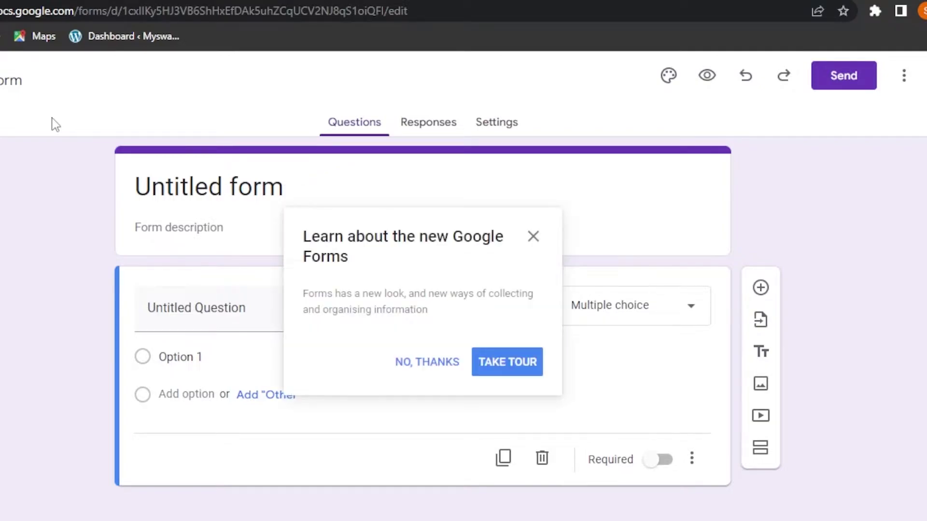
- Dismiss the tour and name the form TEST CONTACT FORM
{"action": "left_click", "coordinate": [535, 238]}
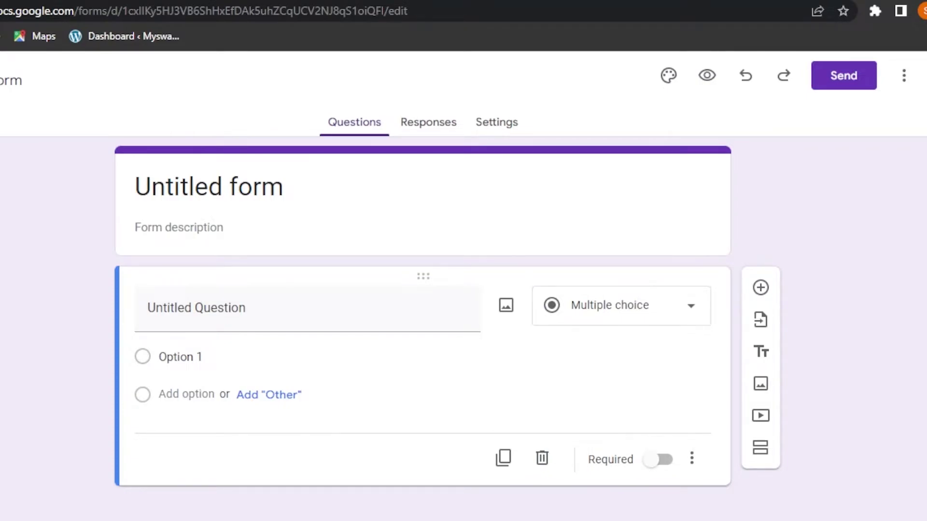
{"action": "triple_click", "coordinate": [14, 81]}
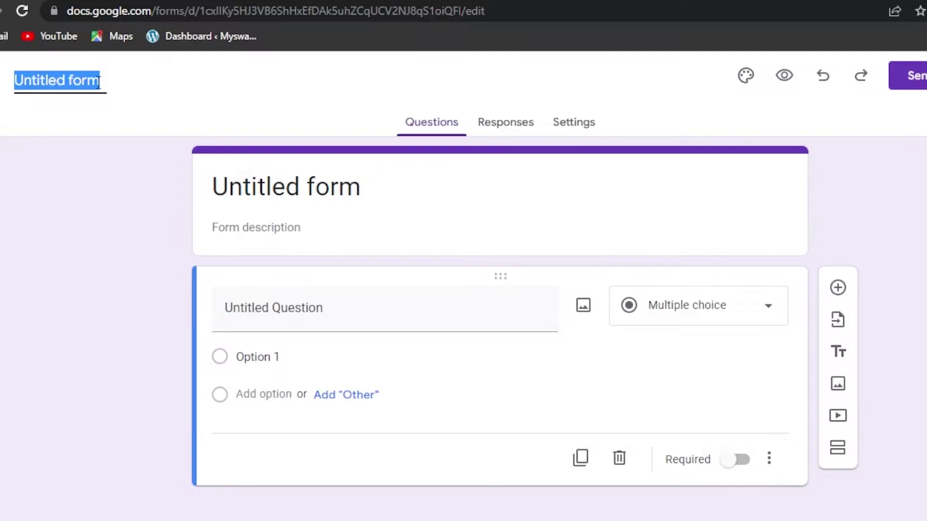
{"action": "type", "text": "U."}
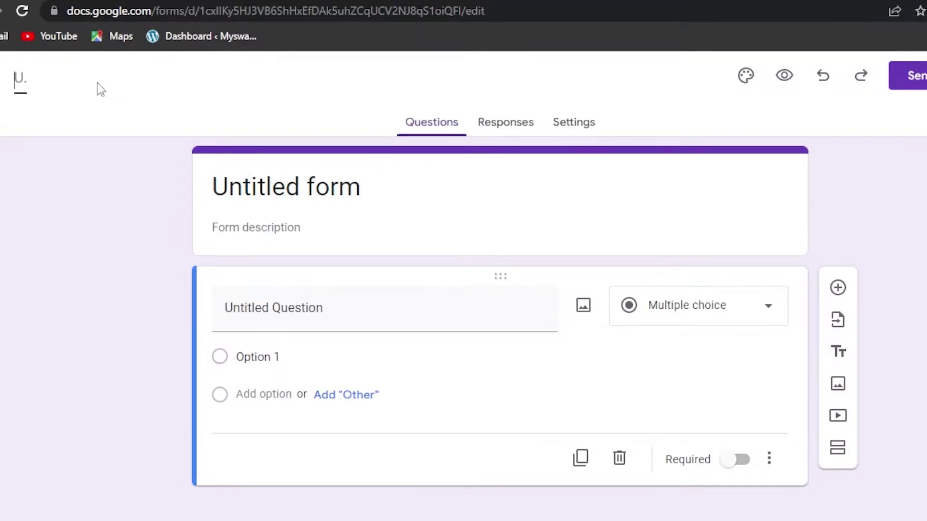
{"action": "type", "text": "TEST CONTACT FORM"}
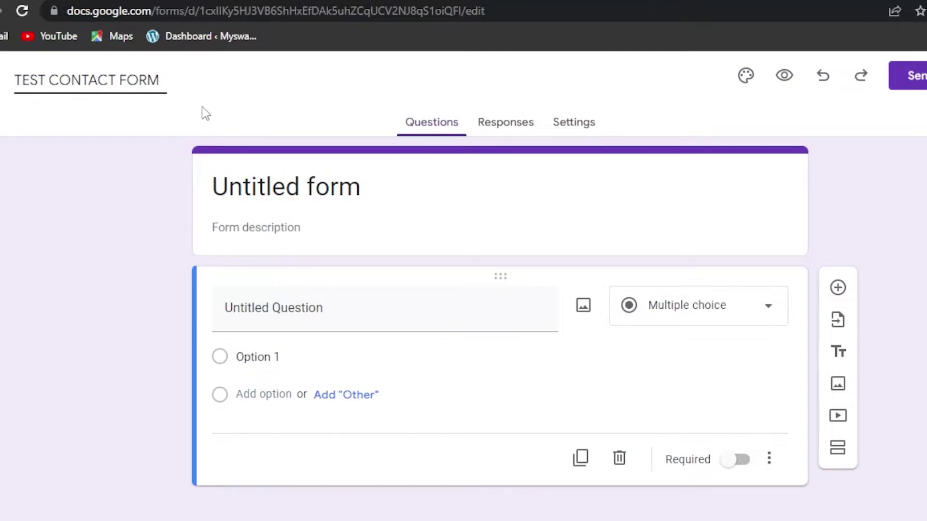
{"action": "left_click", "coordinate": [371, 177]}
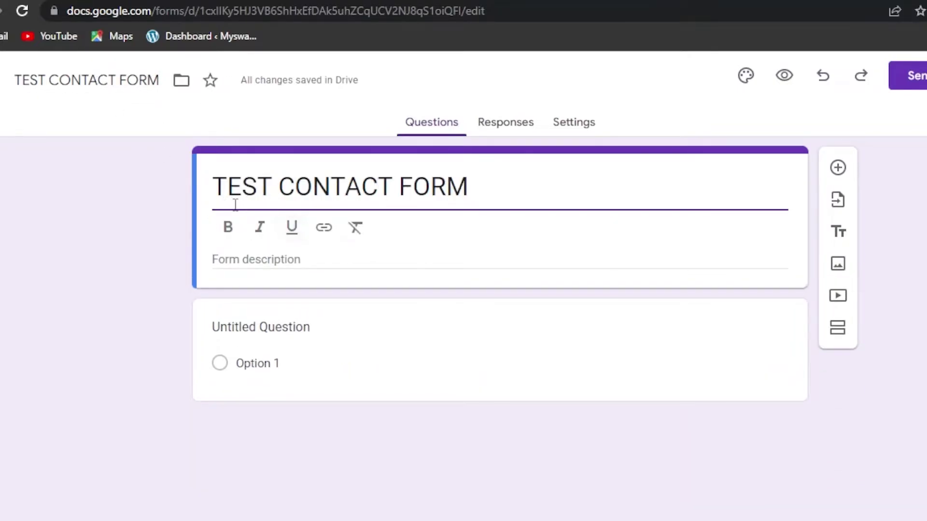
- Paste the description and correct 'contacr' to 'contact' and 'fom' to 'form'
{"action": "left_click", "coordinate": [277, 259]}
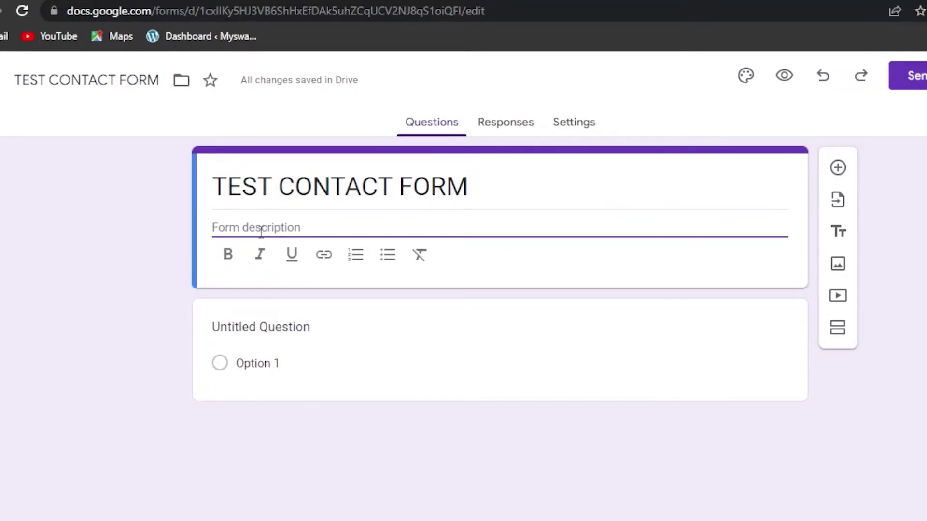
{"action": "type", "text": "test contacr fom for video"}
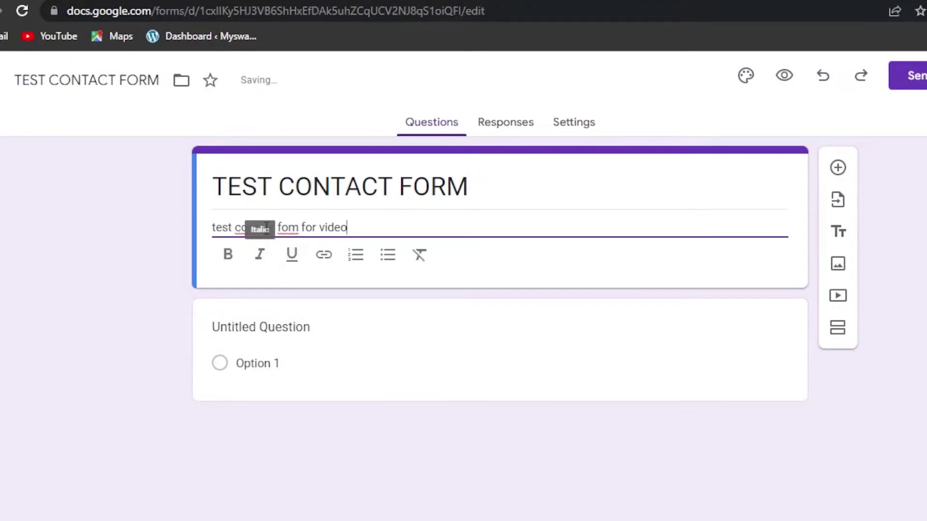
{"action": "right_click", "coordinate": [257, 228]}
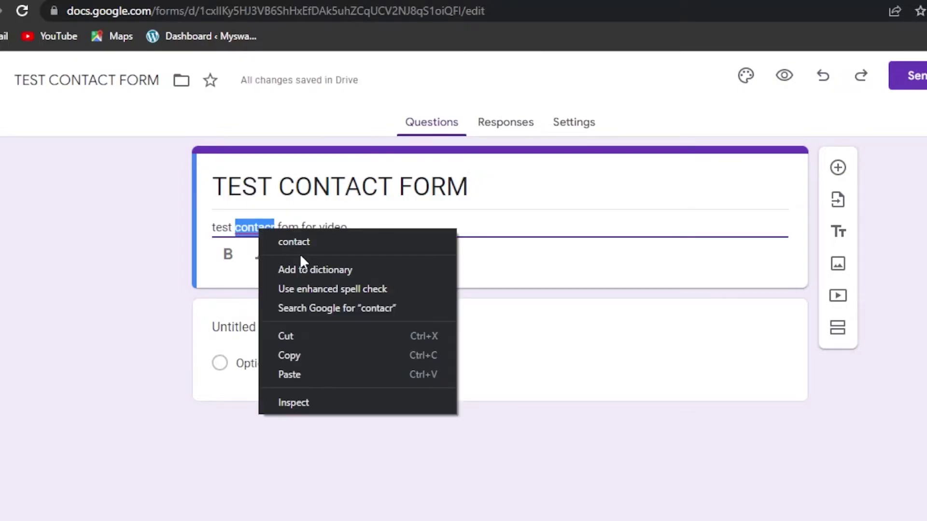
{"action": "left_click", "coordinate": [300, 243]}
{"action": "right_click", "coordinate": [290, 227]}
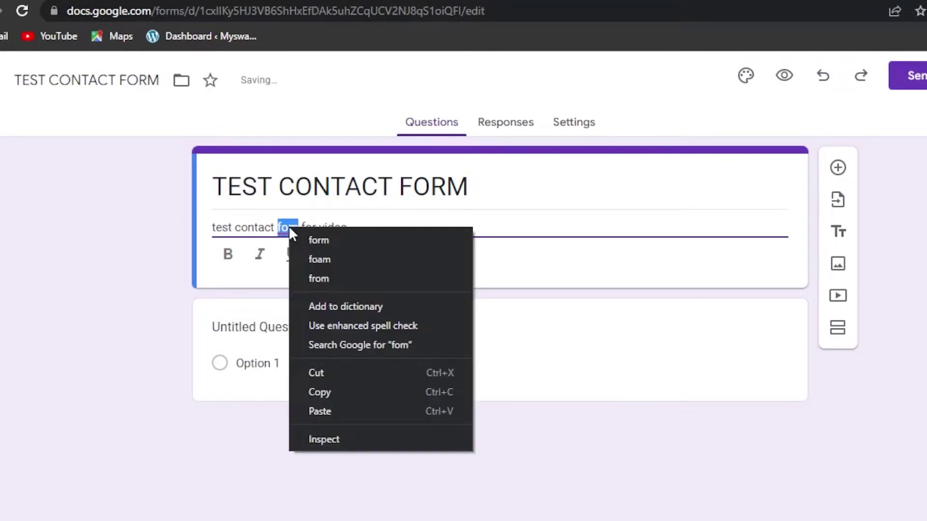
{"action": "left_click", "coordinate": [324, 242]}
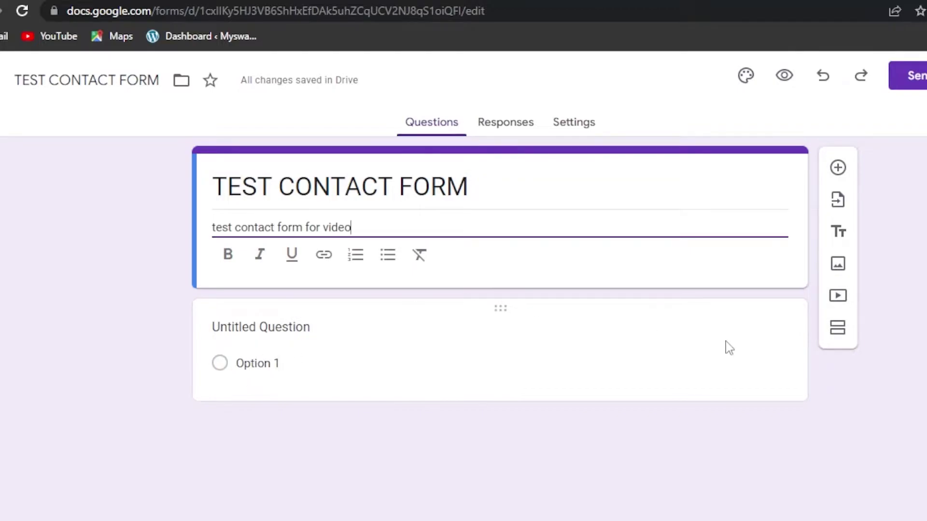
- Change the first question to Short answer and retitle it from Untitled Question to 'Name'
{"action": "left_click", "coordinate": [279, 331]}
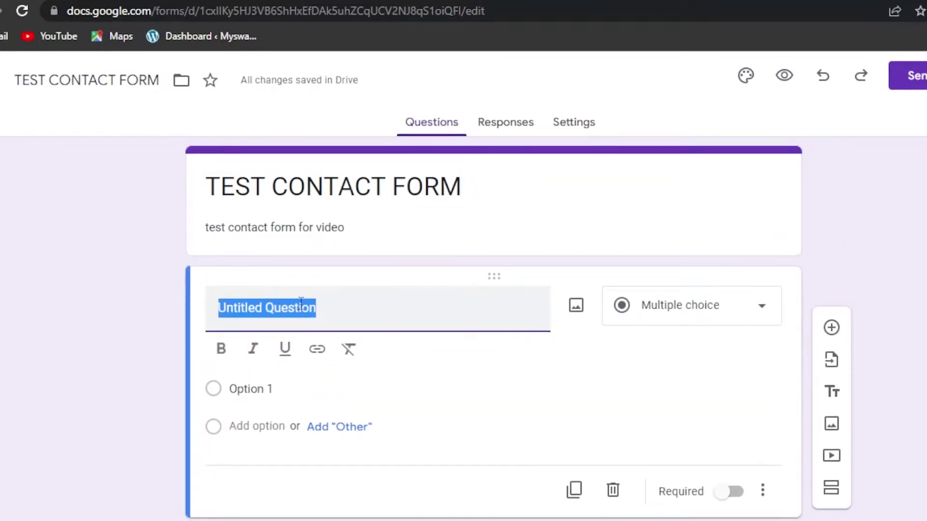
{"action": "left_click", "coordinate": [661, 319]}
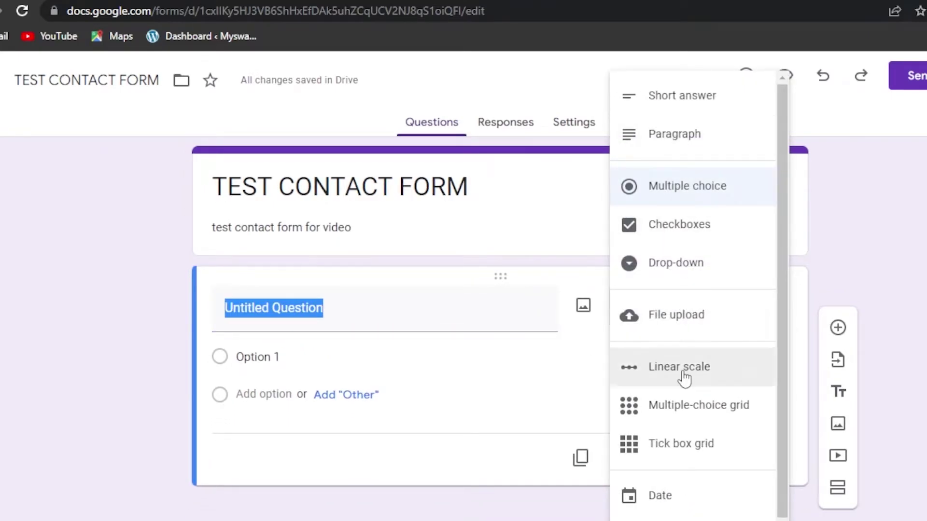
{"action": "left_click", "coordinate": [677, 100]}
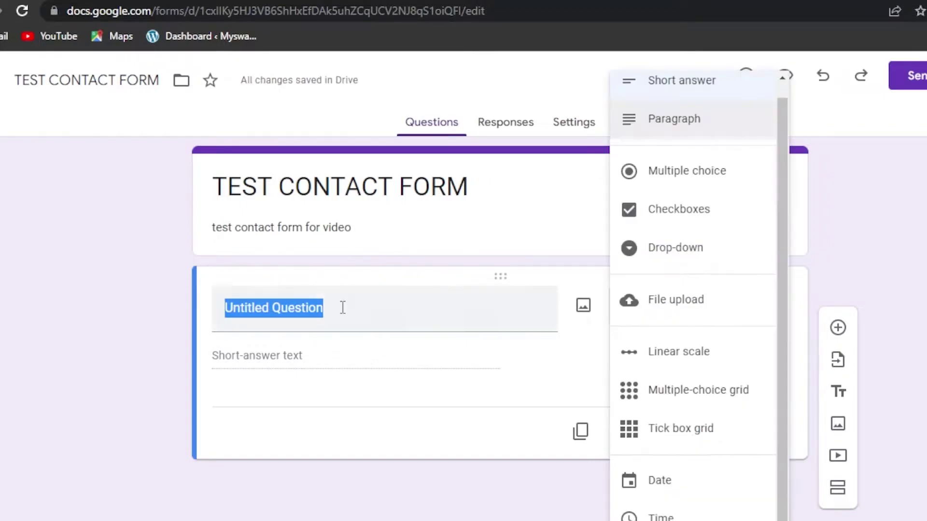
{"action": "left_click", "coordinate": [357, 319]}
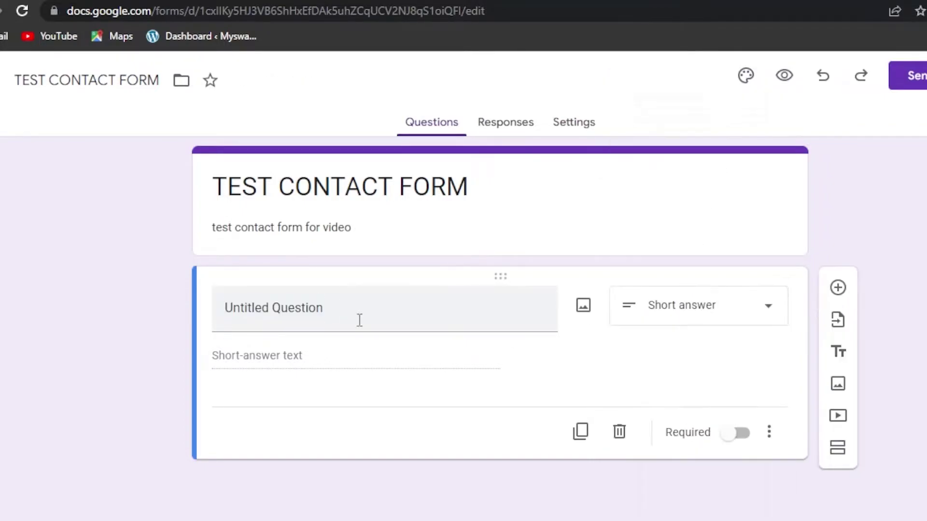
{"action": "left_click", "coordinate": [352, 318]}
{"action": "key", "text": "BackSpace"}
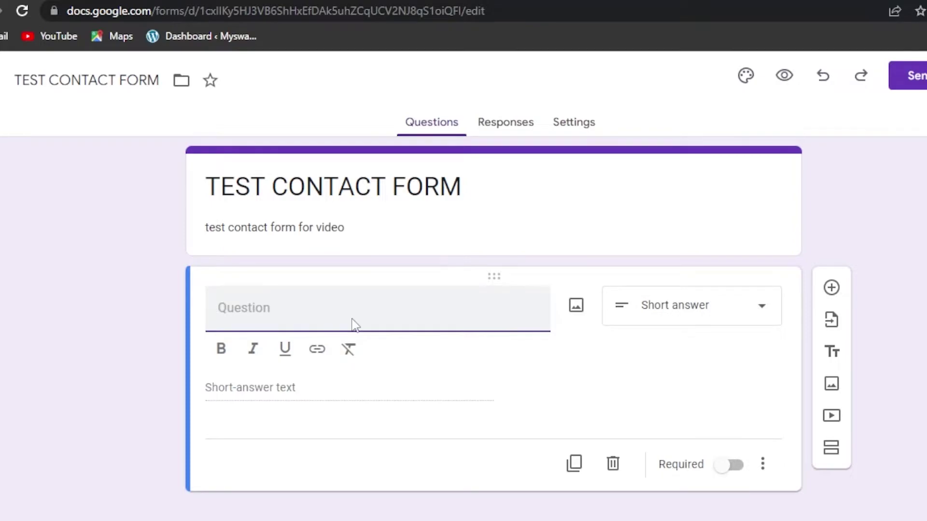
{"action": "type", "text": "Na"}
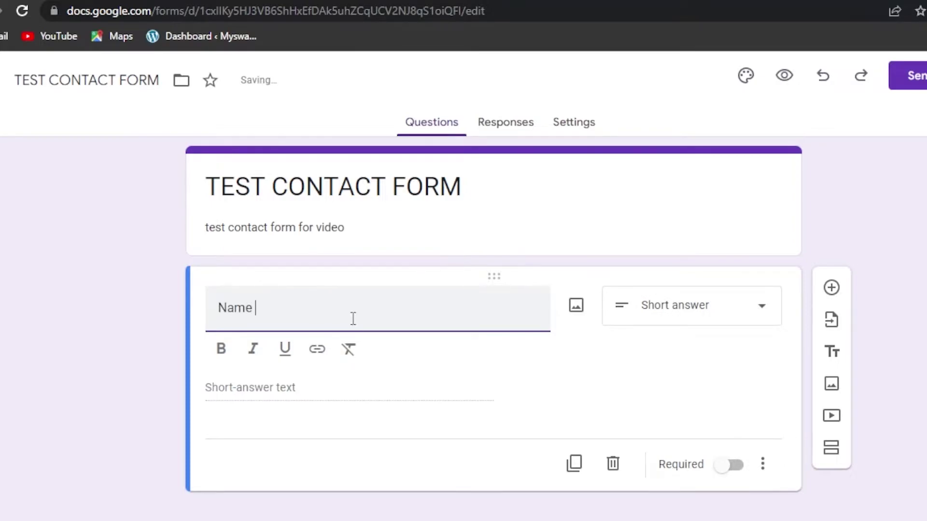
{"action": "type", "text": "me"}
{"action": "left_click", "coordinate": [624, 318]}
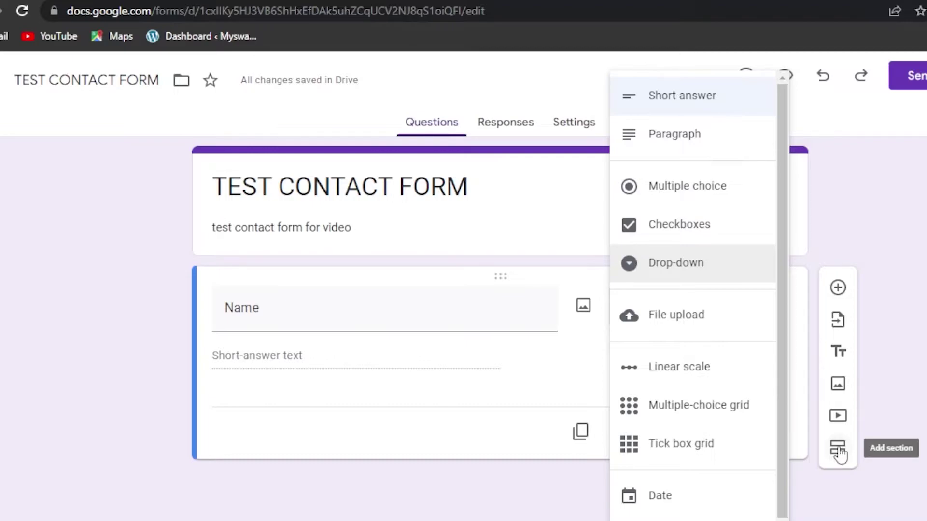
{"action": "left_click", "coordinate": [917, 218]}
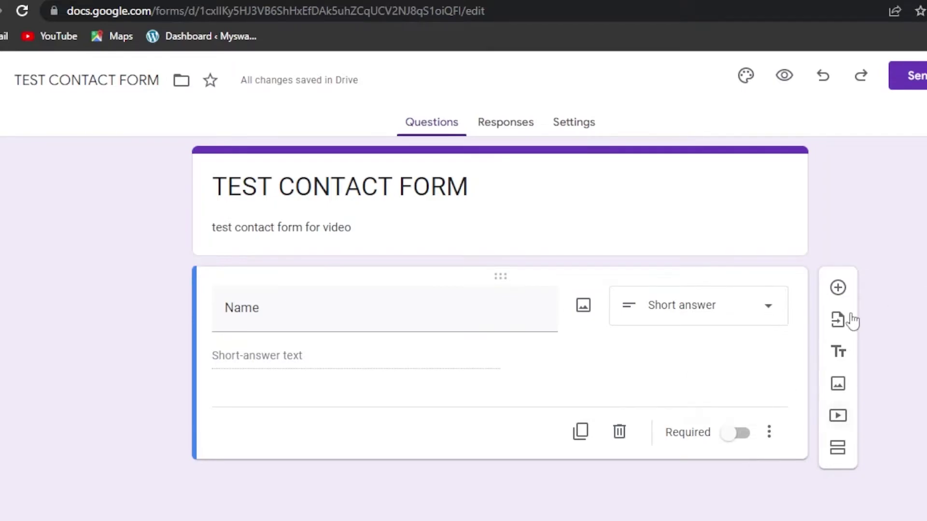
- Add an 'Email Adress' Short answer question, then a blank question below it
{"action": "left_click", "coordinate": [838, 288]}
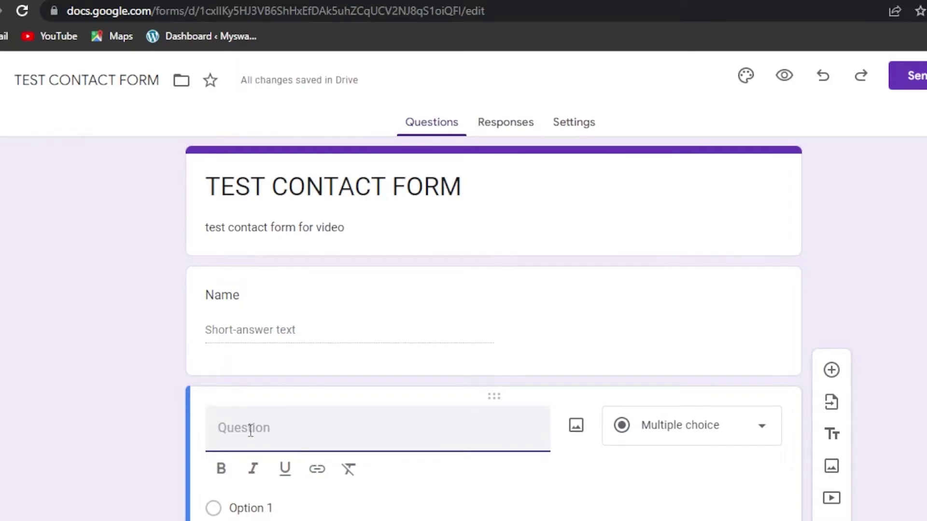
{"action": "type", "text": "Email Adress"}
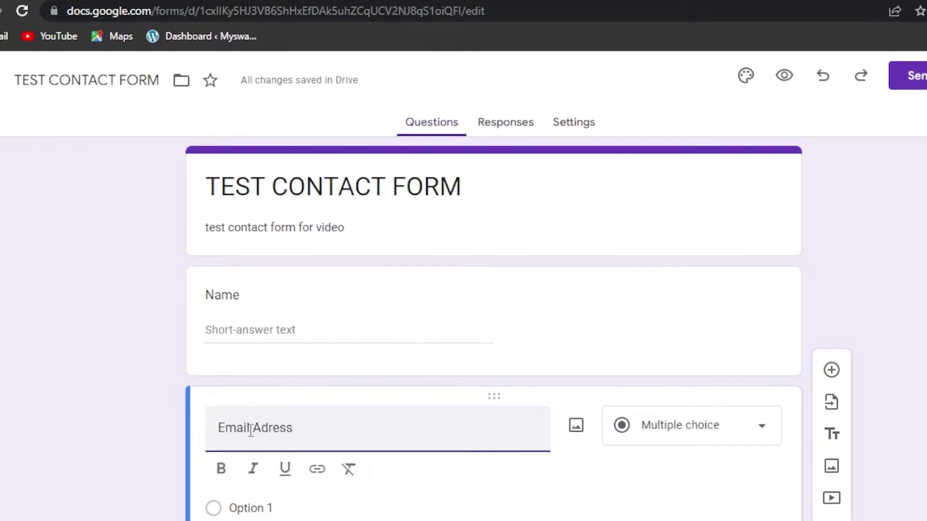
{"action": "scroll", "coordinate": [755, 257], "scroll_direction": "down", "scroll_amount": 2}
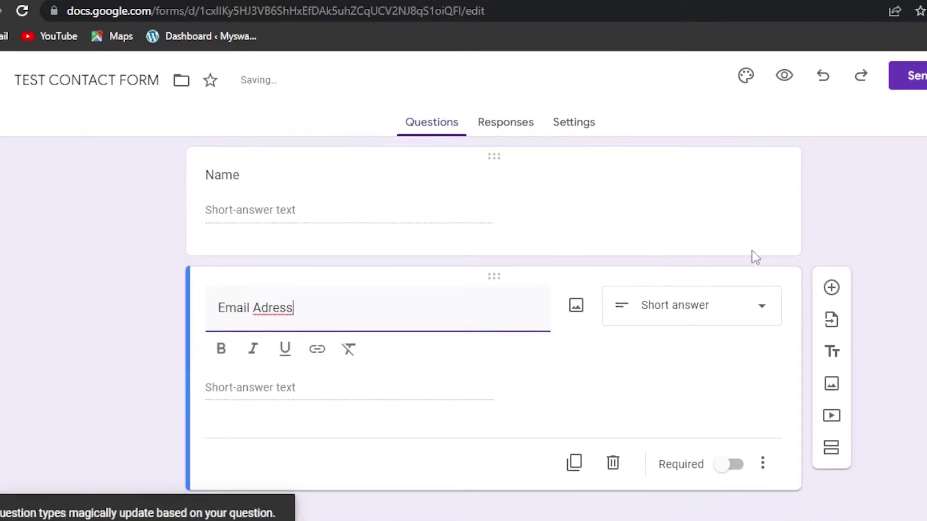
{"action": "left_click", "coordinate": [662, 316]}
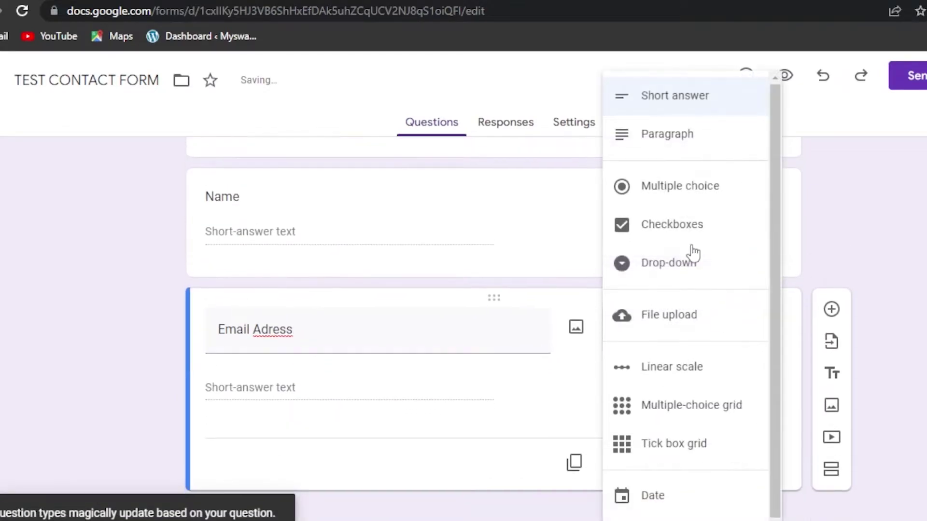
{"action": "left_click", "coordinate": [660, 99]}
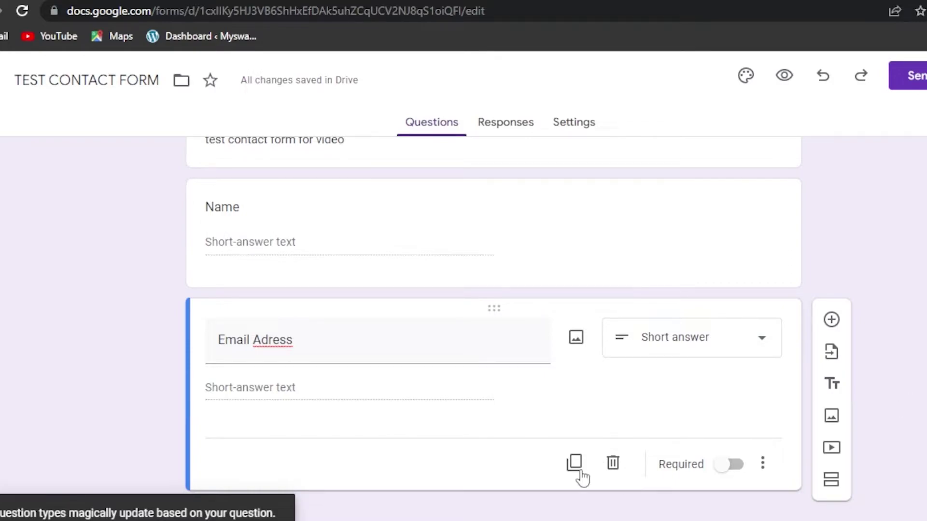
{"action": "left_click", "coordinate": [832, 320]}
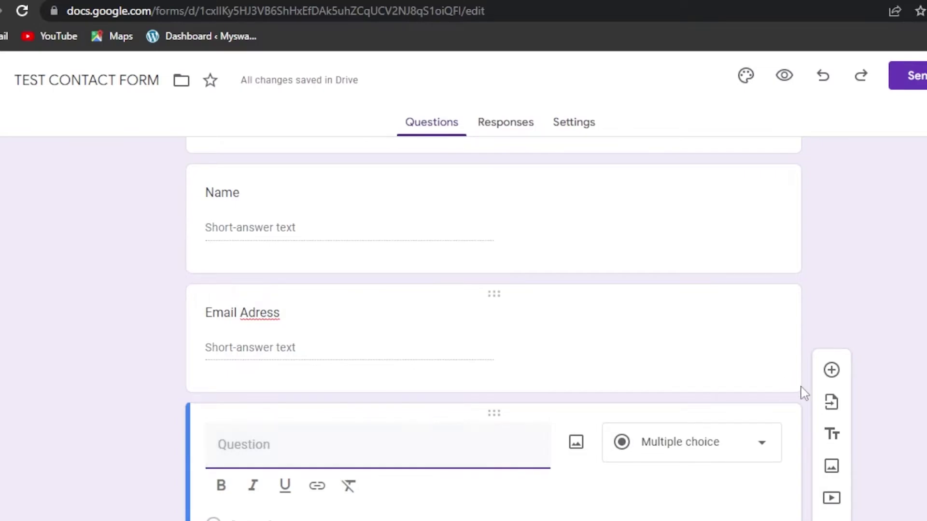
{"action": "scroll", "coordinate": [765, 382], "scroll_direction": "down", "scroll_amount": 2}
- Make the new question a Checkboxes question titled 'Are You A Subscriber'
{"action": "left_click", "coordinate": [691, 337]}
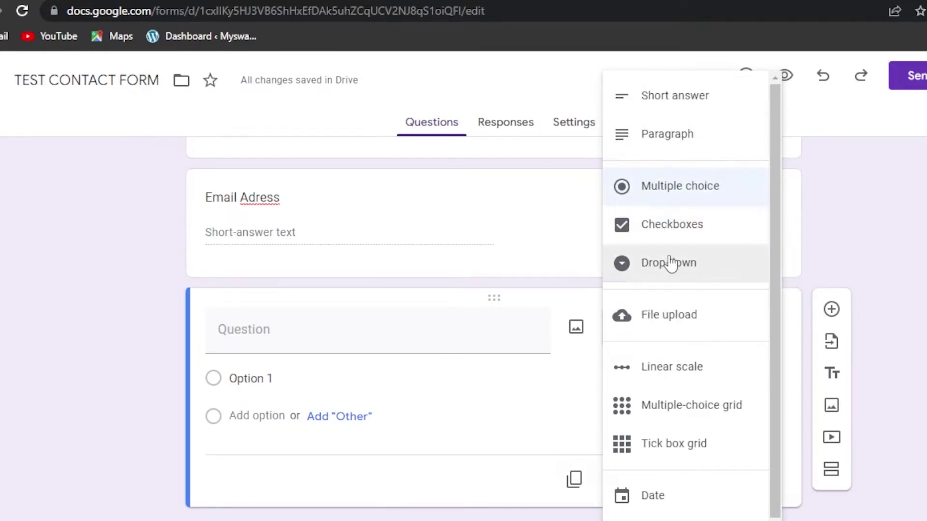
{"action": "left_click", "coordinate": [659, 240]}
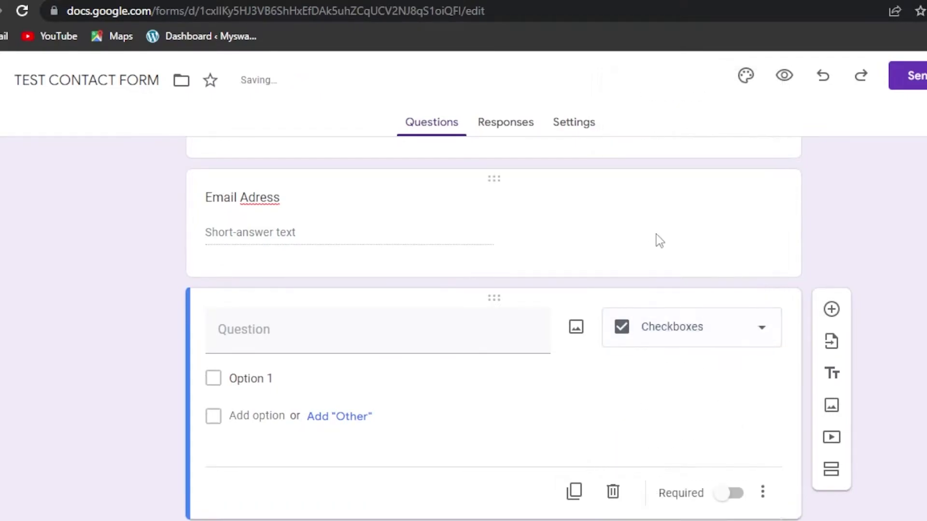
{"action": "left_click", "coordinate": [261, 331]}
{"action": "type", "text": "Are You A Subscriber?"}
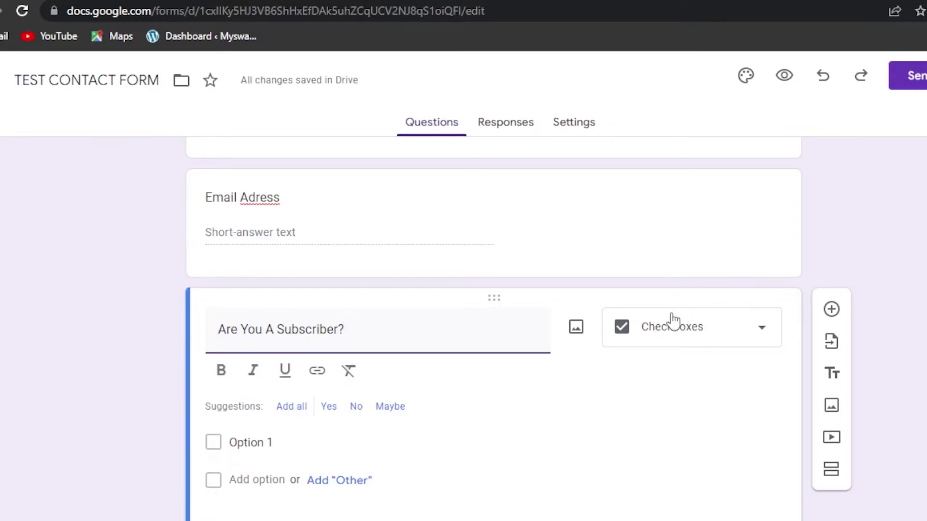
- Give it Yes, Other and No options, then add a blank question after it
{"action": "left_click", "coordinate": [281, 416]}
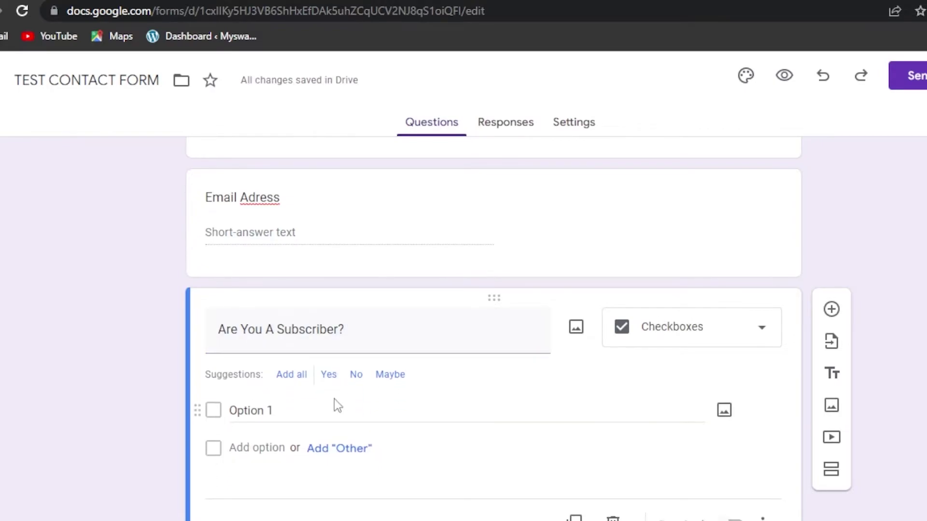
{"action": "left_click", "coordinate": [329, 375]}
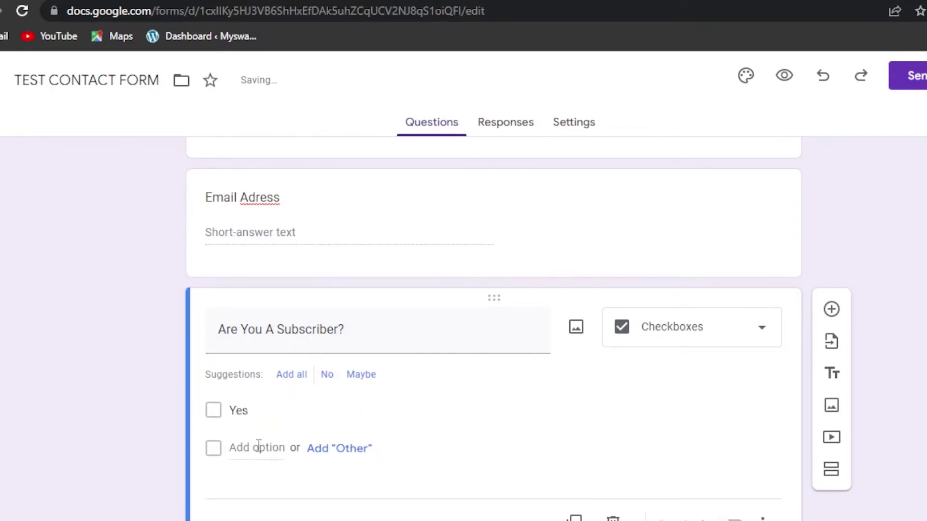
{"action": "left_click", "coordinate": [352, 448]}
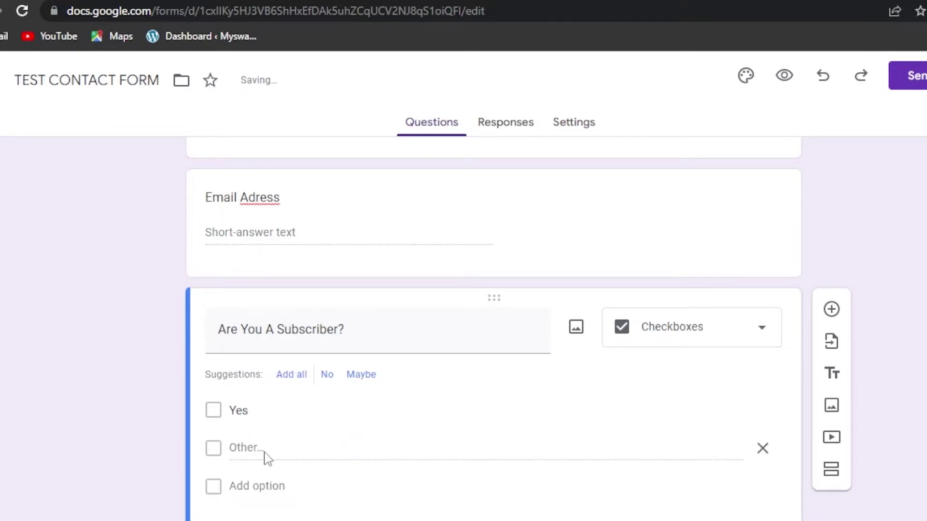
{"action": "left_click", "coordinate": [327, 375]}
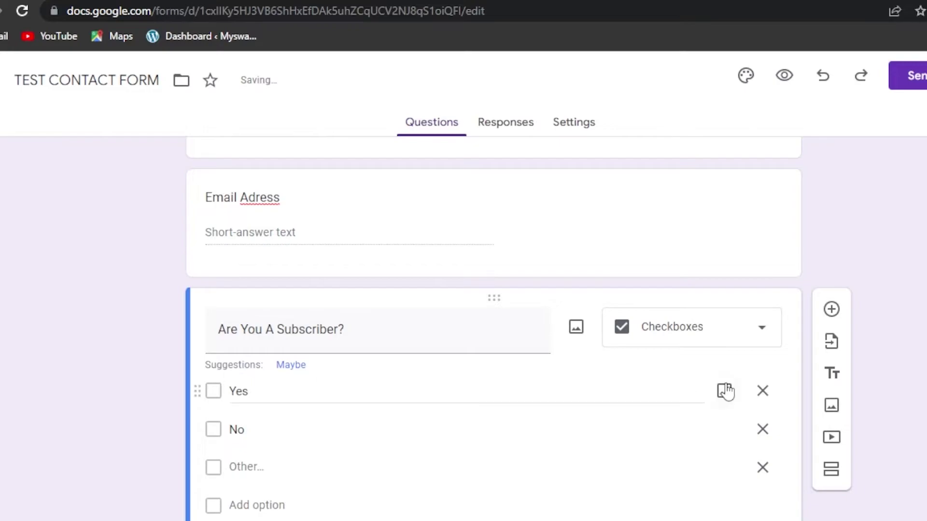
{"action": "scroll", "coordinate": [829, 188], "scroll_direction": "down", "scroll_amount": 3}
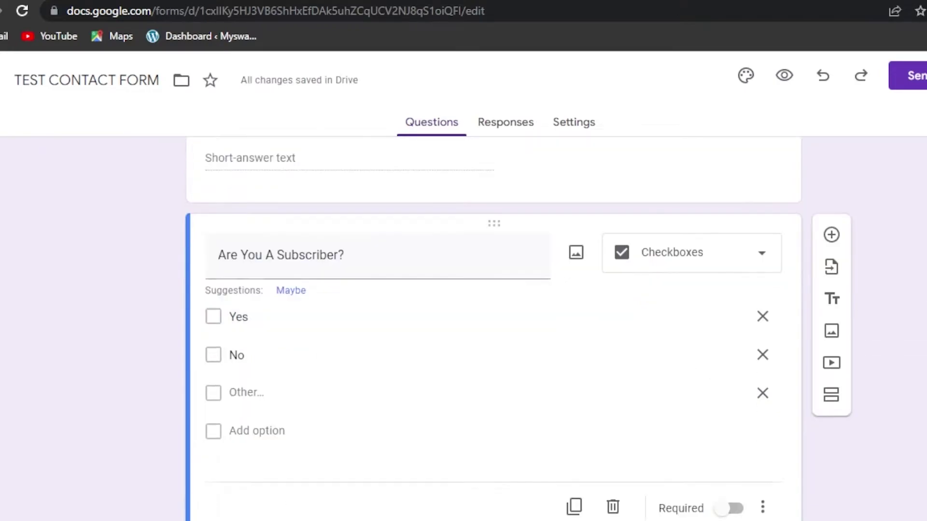
{"action": "left_click", "coordinate": [830, 188]}
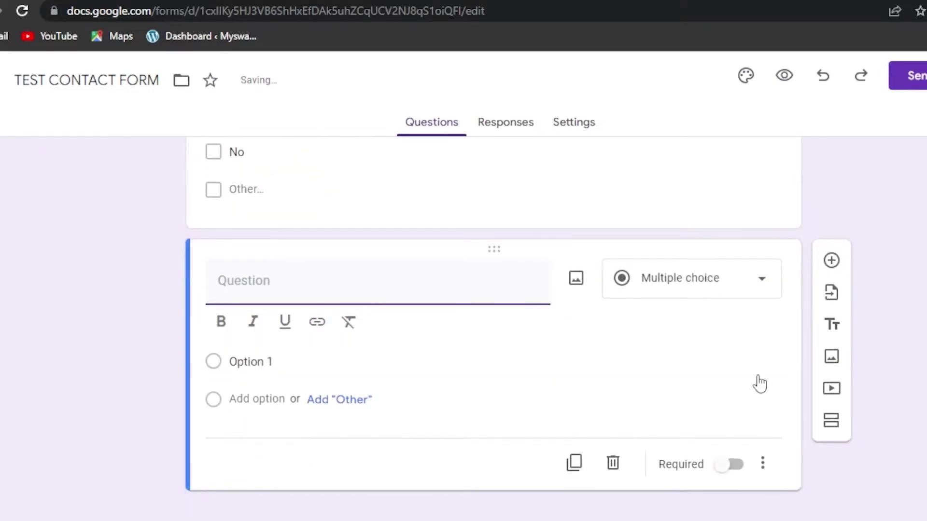
- Make the new question a Drop-down titled 'Country'
{"action": "left_click", "coordinate": [745, 279]}
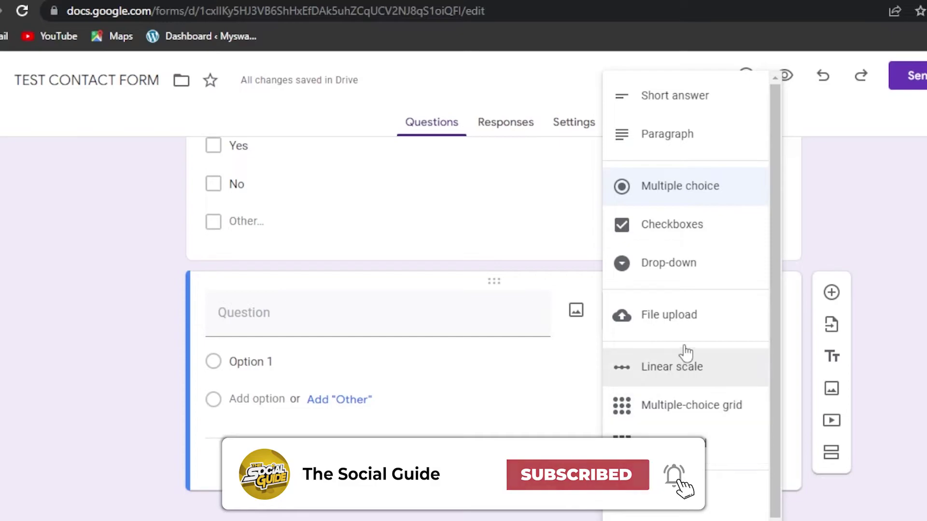
{"action": "left_click", "coordinate": [648, 278]}
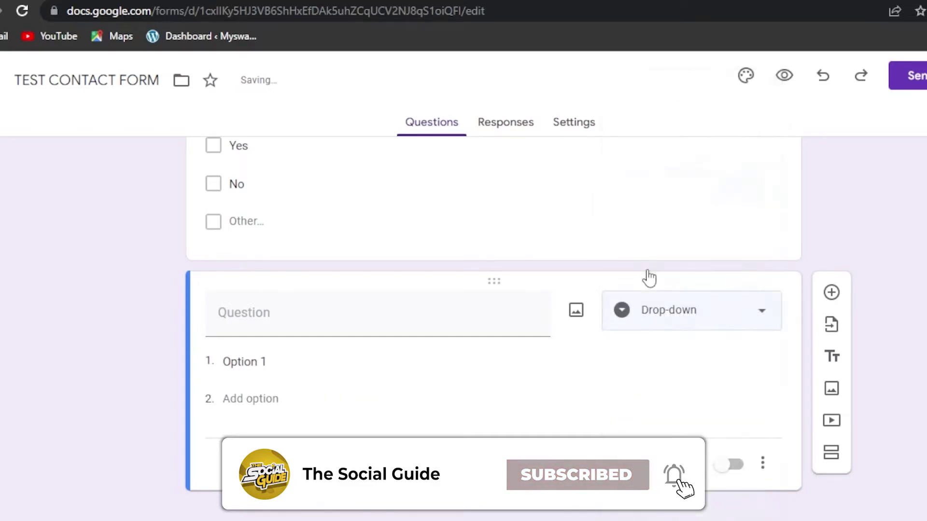
{"action": "left_click", "coordinate": [290, 319]}
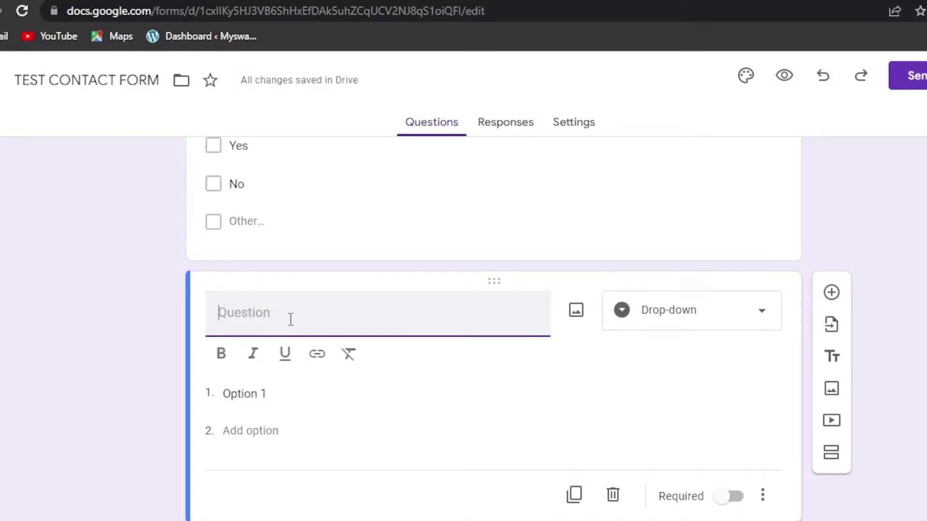
{"action": "type", "text": "Country"}
{"action": "key", "text": "Return"}
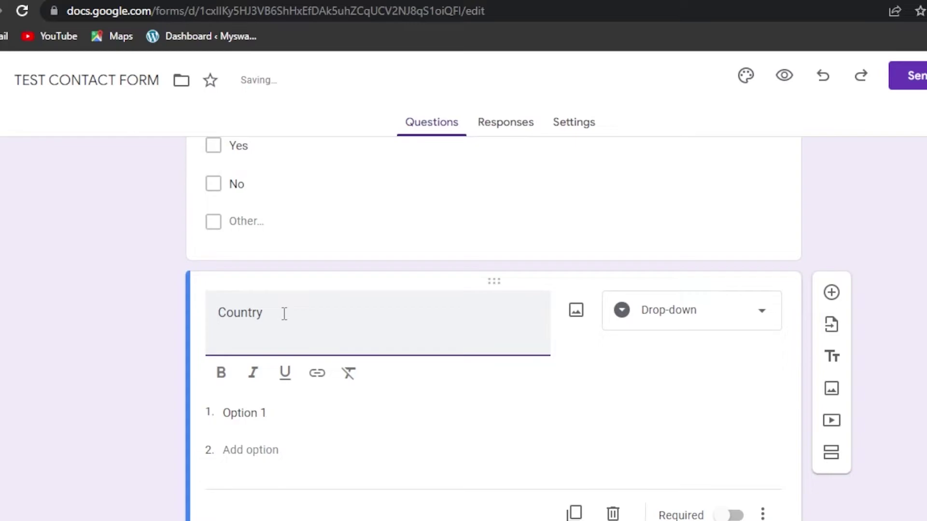
{"action": "key", "text": "BackSpace"}
- Paste USA, UK, UAE, Canada, Australia, Brazil and india as options, then add a blank question
{"action": "left_click", "coordinate": [247, 400]}
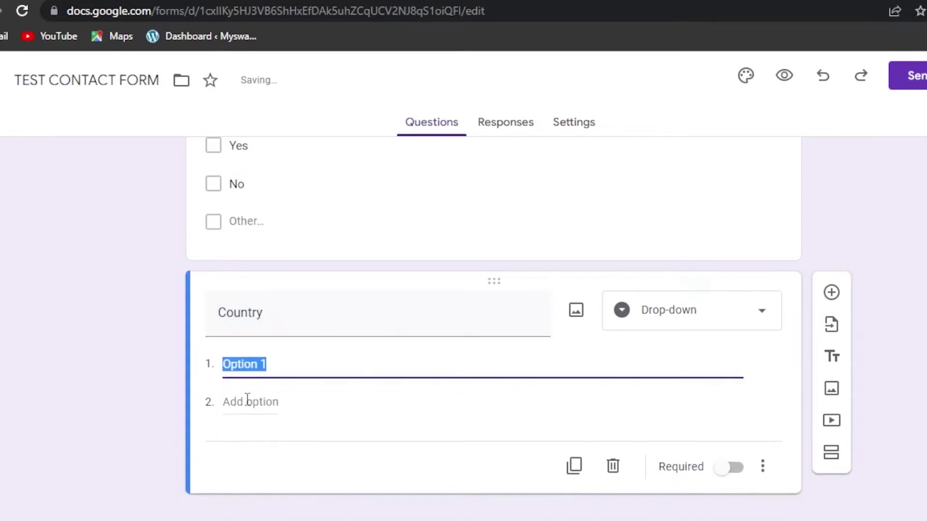
{"action": "key", "text": "BackSpace"}
{"action": "type", "text": "USA UK UAE Canada Australia Brazil india"}
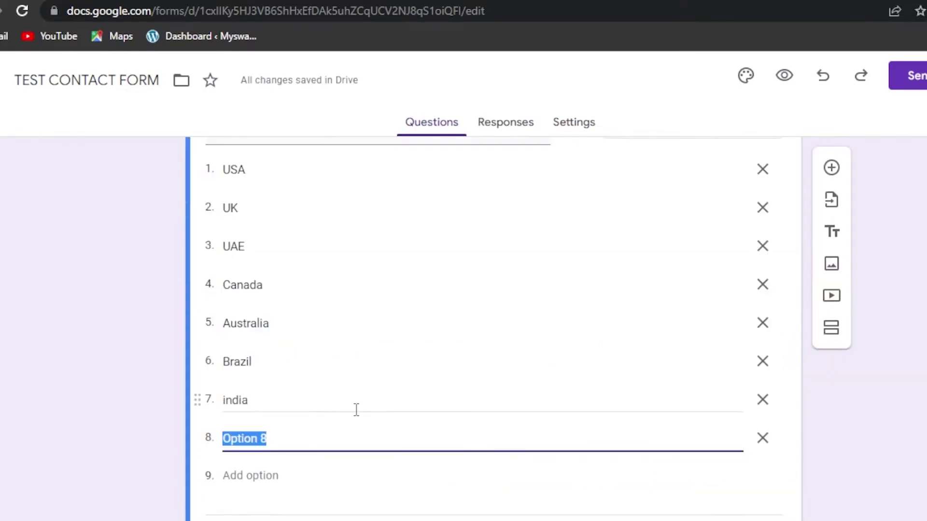
{"action": "scroll", "coordinate": [493, 328], "scroll_direction": "up", "scroll_amount": 4}
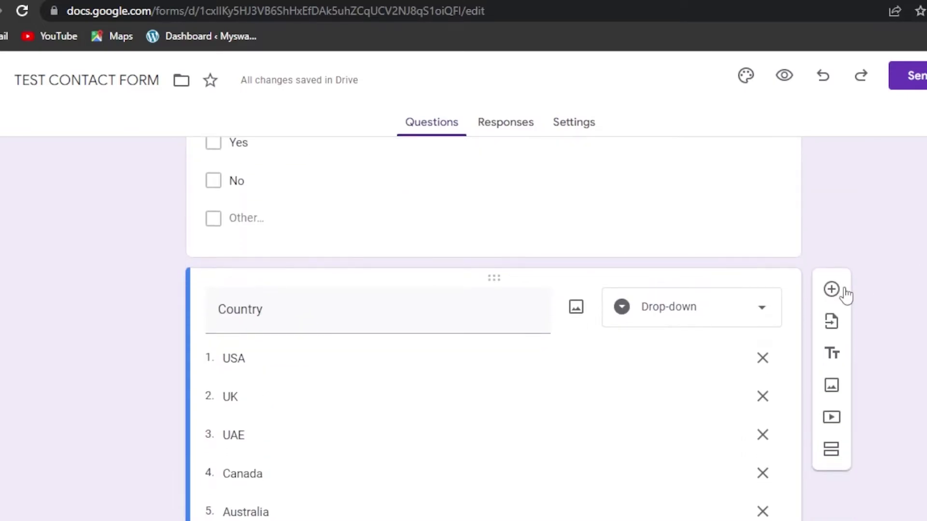
{"action": "left_click", "coordinate": [845, 291]}
{"action": "scroll", "coordinate": [493, 328], "scroll_direction": "up", "scroll_amount": 5}
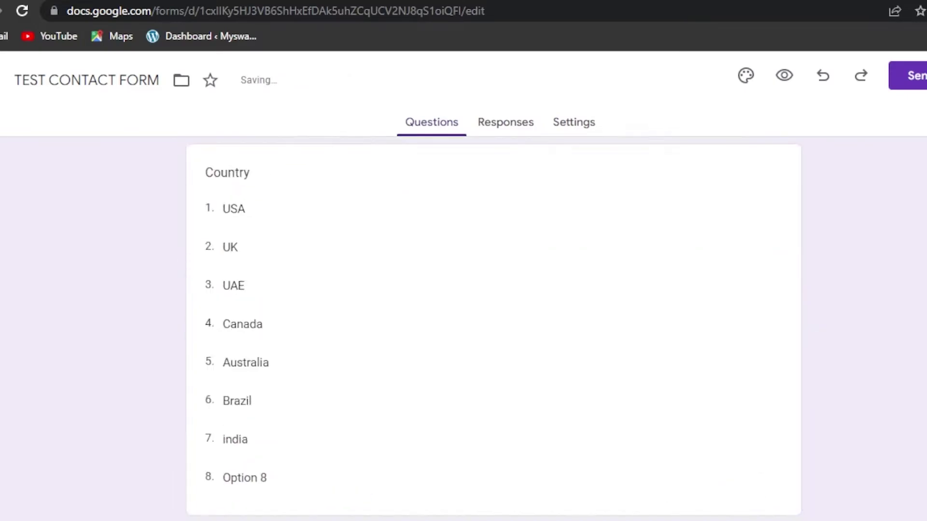
{"action": "scroll", "coordinate": [494, 329], "scroll_direction": "up", "scroll_amount": 8}
{"action": "scroll", "coordinate": [493, 328], "scroll_direction": "down", "scroll_amount": 15}
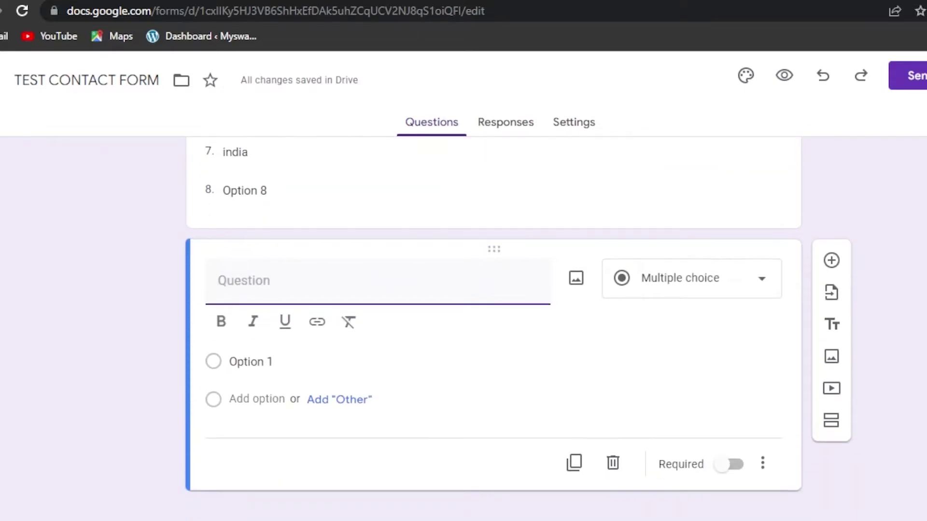
- Add a new section after the existing questions
{"action": "left_click", "coordinate": [840, 434]}
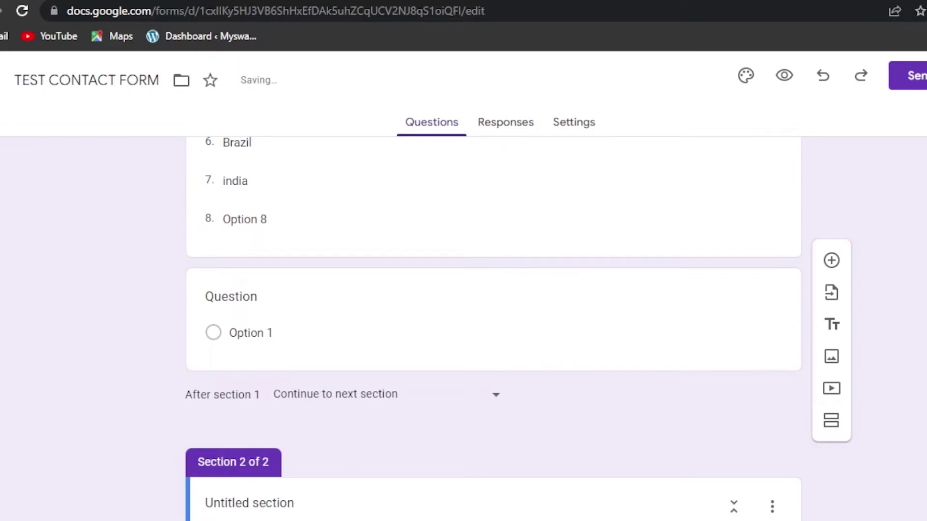
{"action": "scroll", "coordinate": [493, 328], "scroll_direction": "up", "scroll_amount": 10}
{"action": "scroll", "coordinate": [493, 328], "scroll_direction": "down", "scroll_amount": 6}
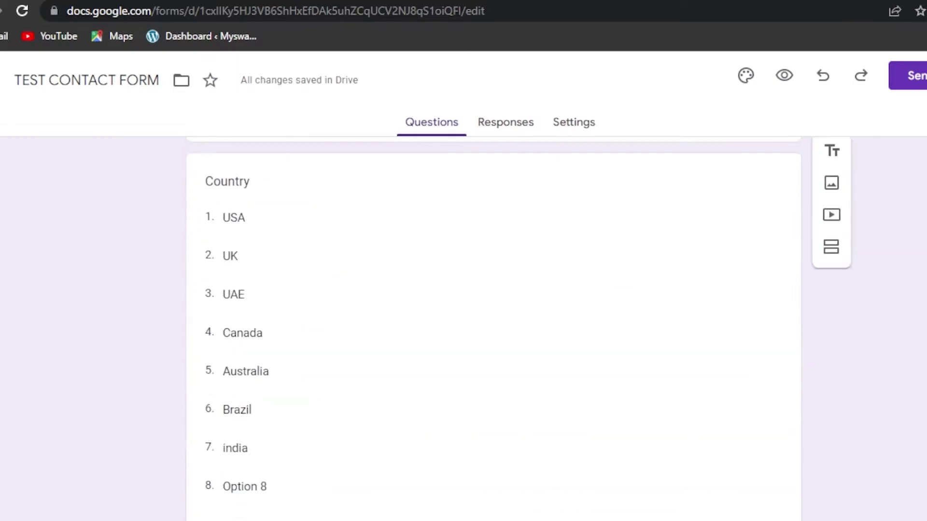
{"action": "scroll", "coordinate": [493, 328], "scroll_direction": "down", "scroll_amount": 7}
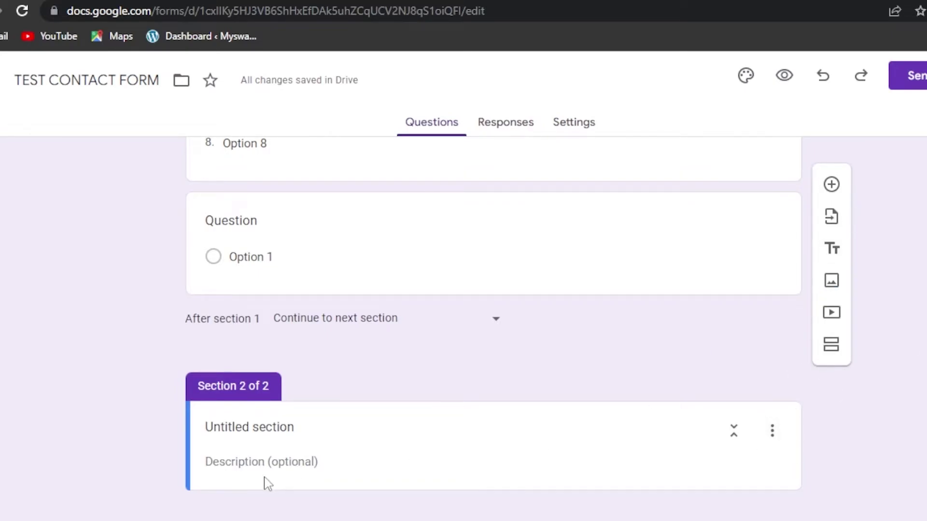
- Title the new section DETAILS and begin its description
{"action": "left_click", "coordinate": [300, 435]}
{"action": "key", "text": "BackSpace"}
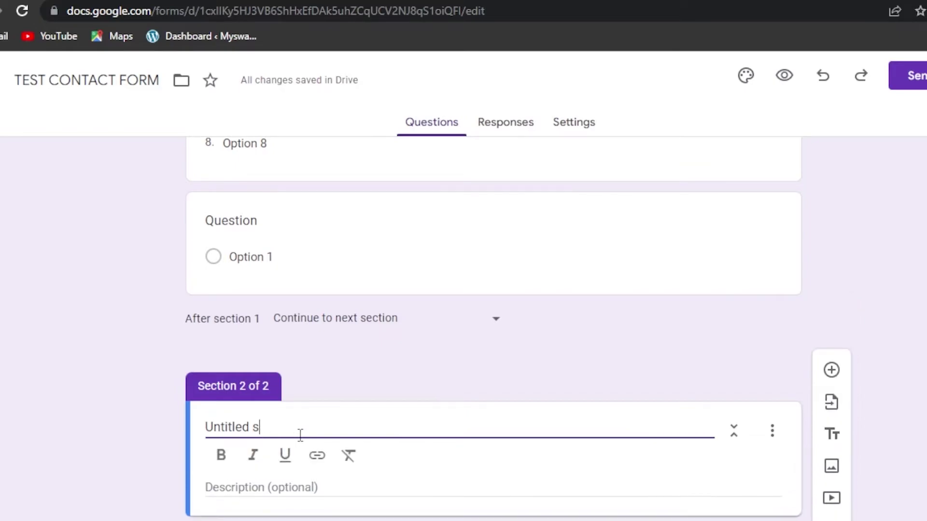
{"action": "key", "text": "BackSpace"}
{"action": "key", "text": "BackSpace"}
{"action": "key", "text": "BackSpace"}
{"action": "key", "text": "BackSpace"}
{"action": "key", "text": "BackSpace"}
{"action": "key", "text": "BackSpace"}
{"action": "key", "text": "BackSpace"}
{"action": "key", "text": "BackSpace"}
{"action": "key", "text": "BackSpace"}
{"action": "key", "text": "BackSpace"}
{"action": "type", "text": "DETAILS"}
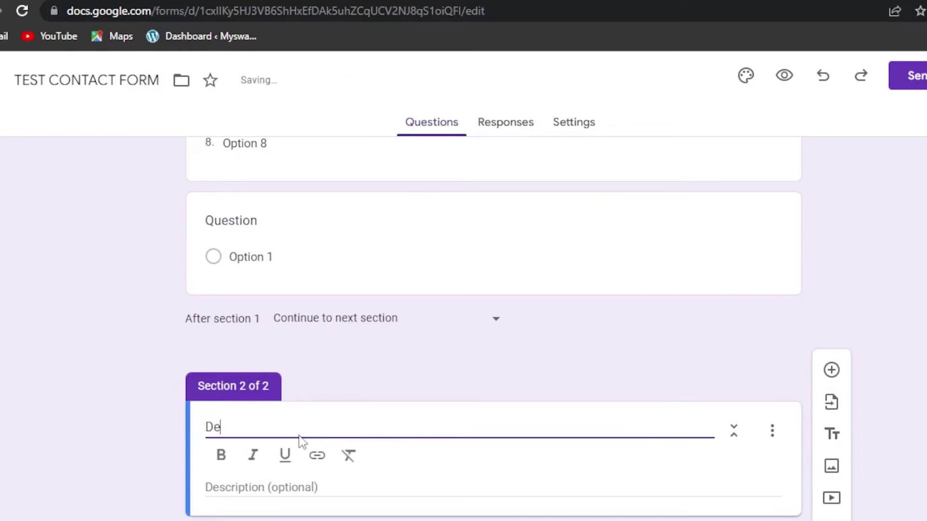
{"action": "left_click", "coordinate": [353, 488]}
{"action": "type", "text": ",,,,,,,"}
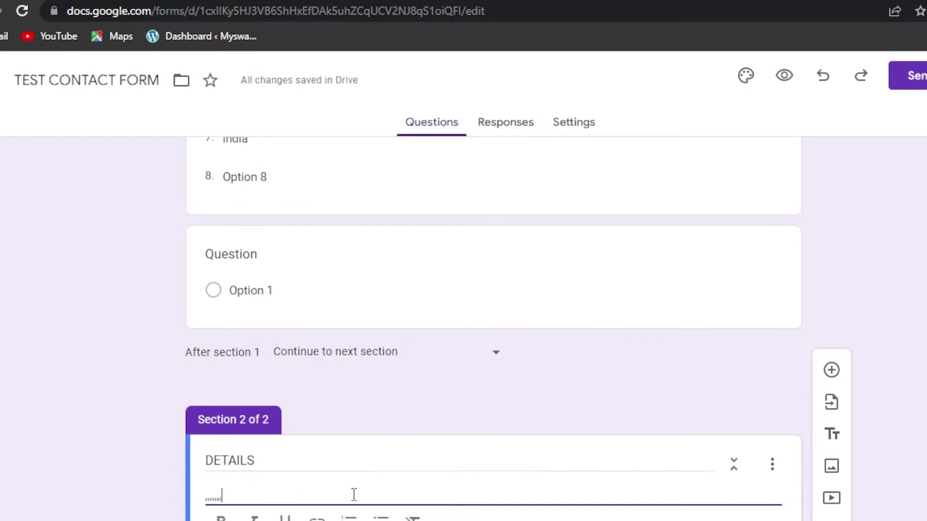
- Add a 'Give your Feedback' Paragraph question to DETAILS, then a blank question below
{"action": "left_click", "coordinate": [831, 370]}
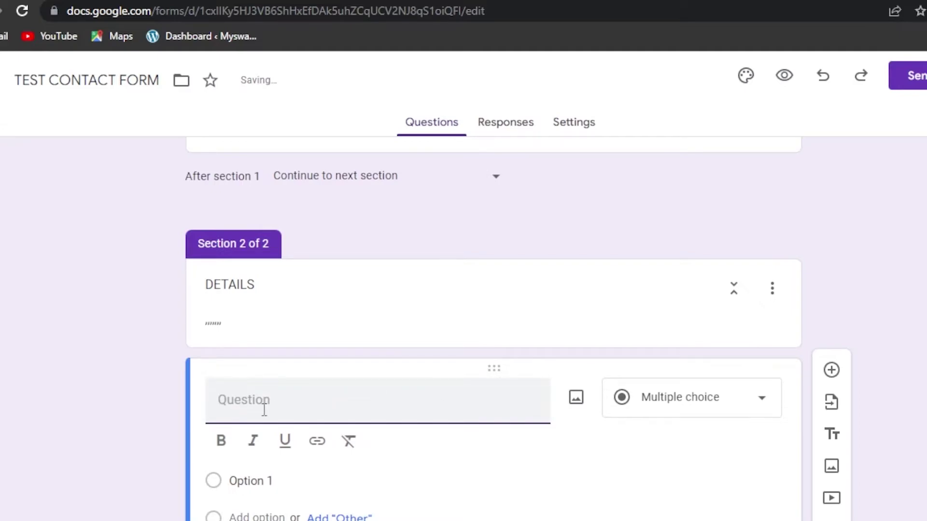
{"action": "type", "text": "Give your Feedback"}
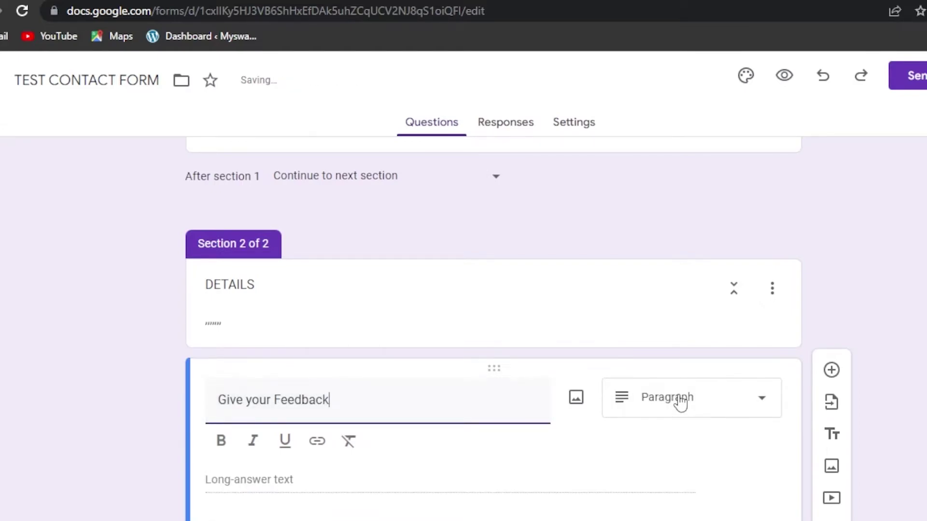
{"action": "left_click", "coordinate": [680, 403]}
{"action": "left_click", "coordinate": [657, 137]}
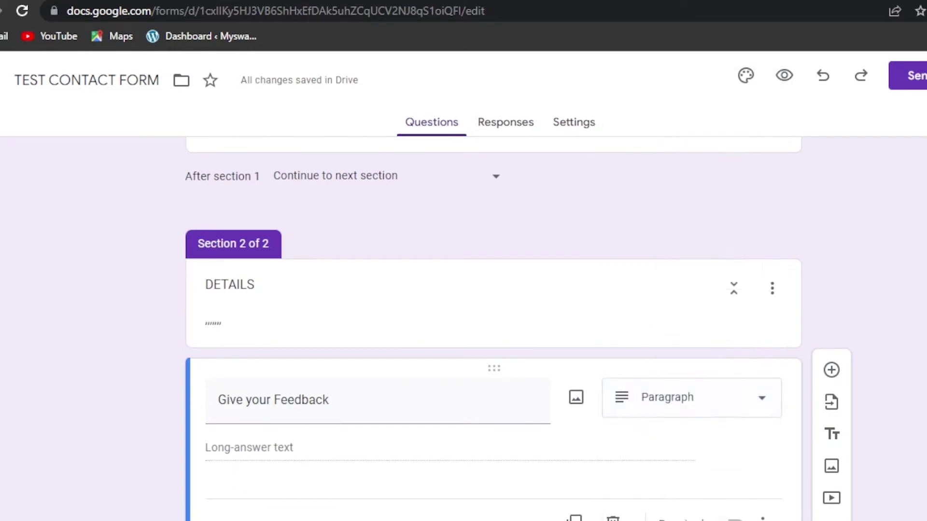
{"action": "scroll", "coordinate": [493, 289], "scroll_direction": "down", "scroll_amount": 2}
{"action": "left_click", "coordinate": [832, 358]}
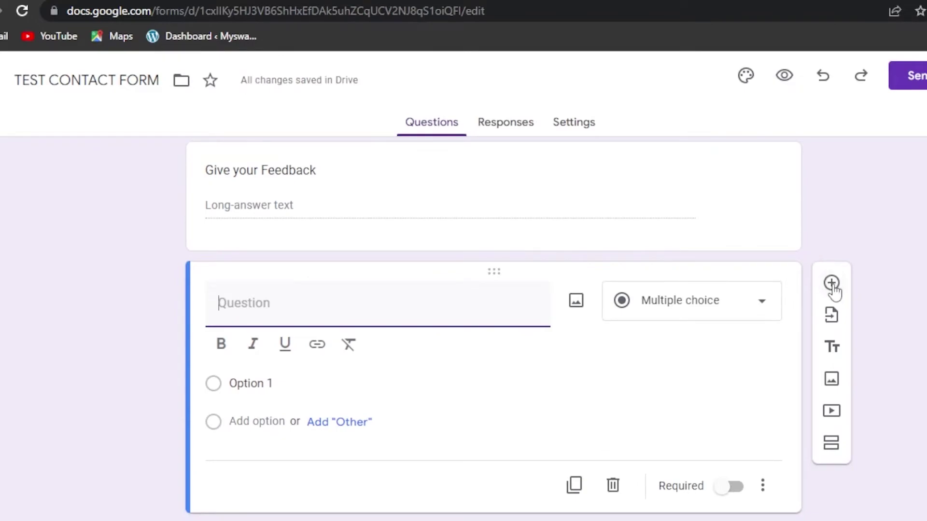
- Add a new linear scale question titled 'rayte our channel'
{"action": "left_click", "coordinate": [832, 283]}
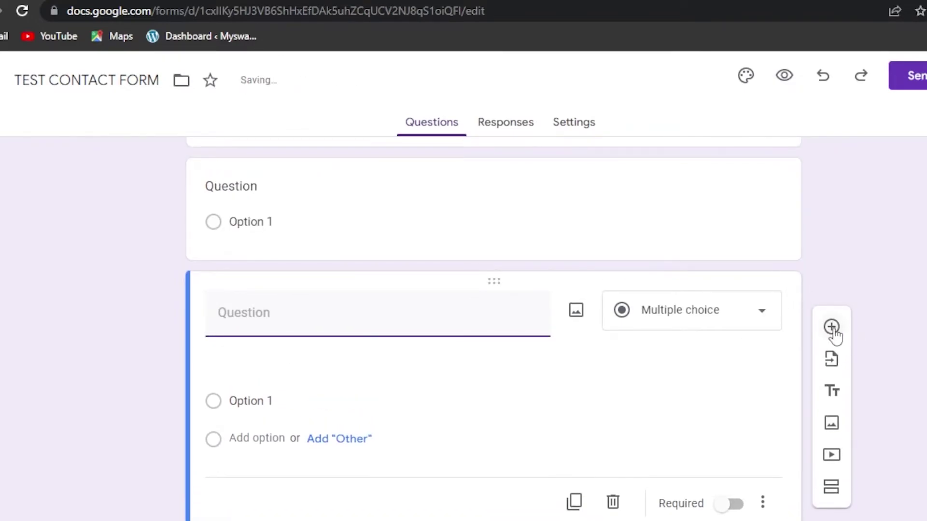
{"action": "left_click", "coordinate": [695, 310]}
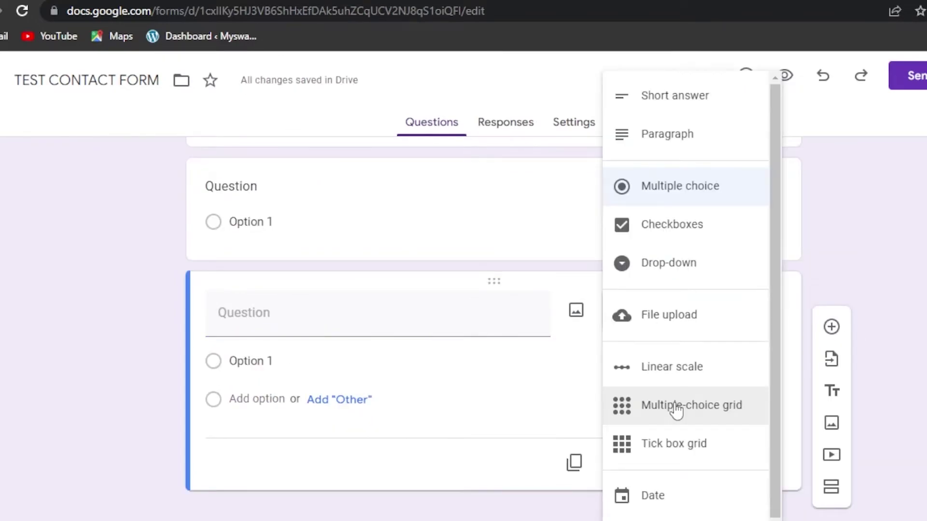
{"action": "left_click", "coordinate": [642, 367]}
{"action": "left_click", "coordinate": [257, 330]}
{"action": "type", "text": "ray"}
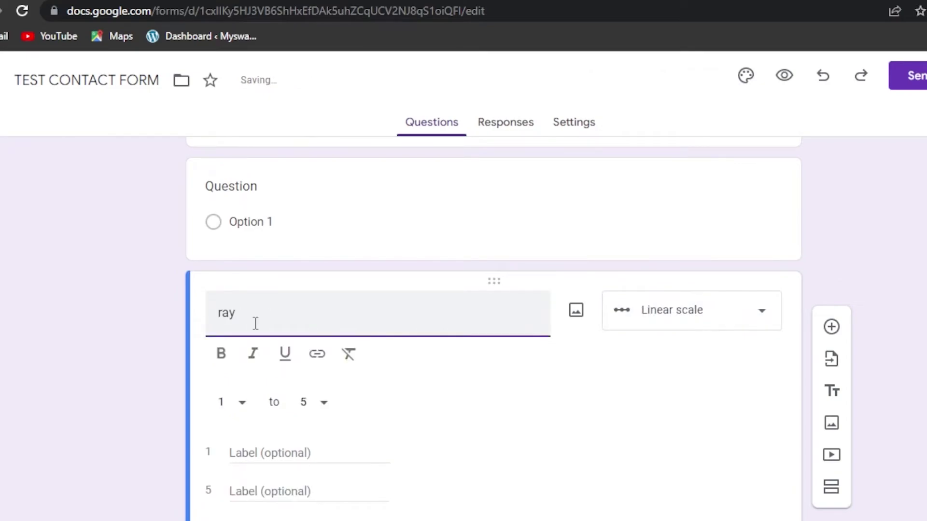
{"action": "type", "text": "te our channel"}
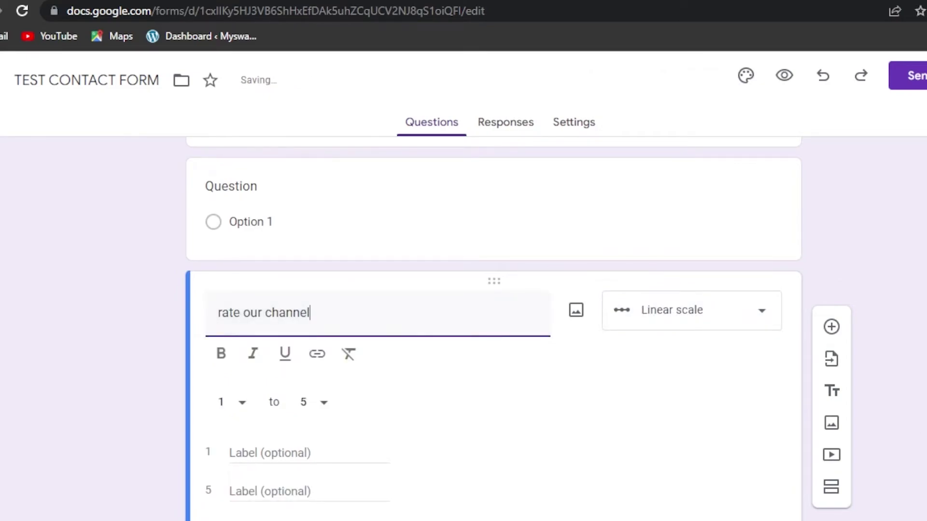
{"action": "scroll", "coordinate": [494, 328], "scroll_direction": "up", "scroll_amount": 15}
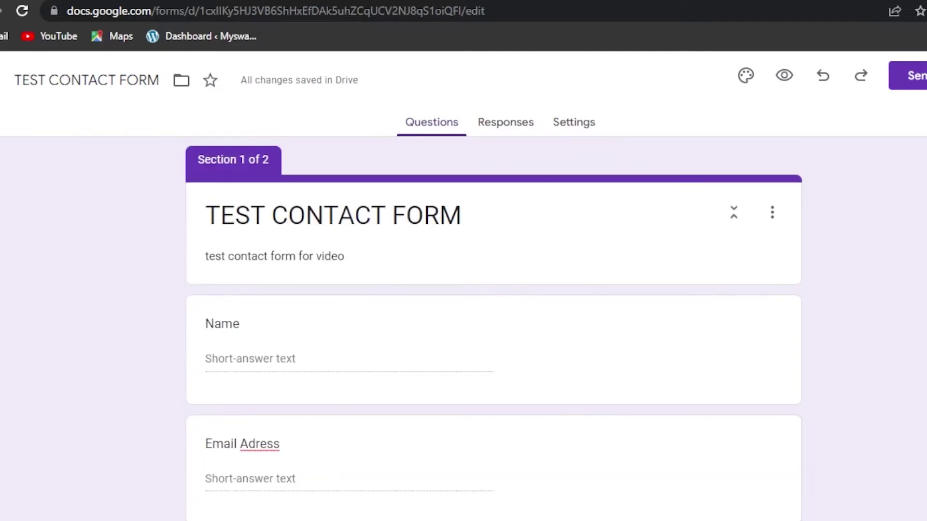
{"action": "scroll", "coordinate": [493, 328], "scroll_direction": "down", "scroll_amount": 15}
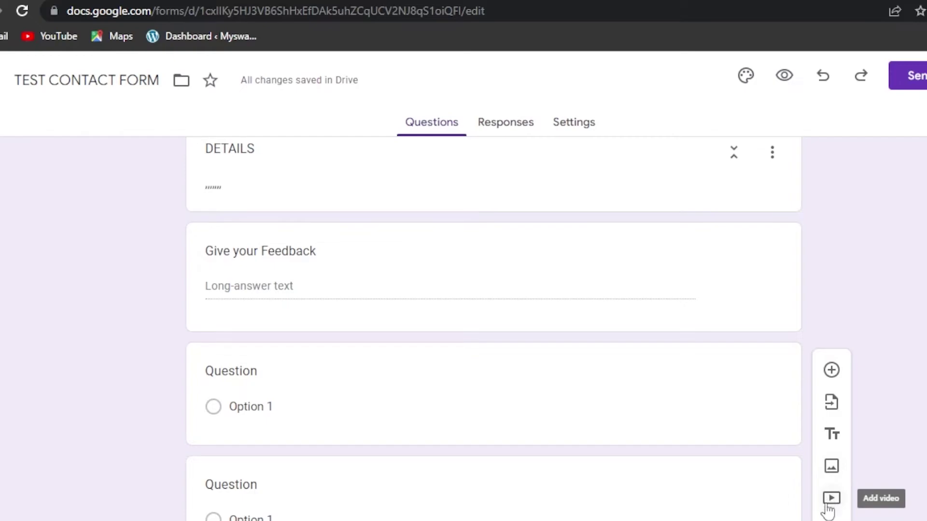
{"action": "scroll", "coordinate": [493, 328], "scroll_direction": "up", "scroll_amount": 10}
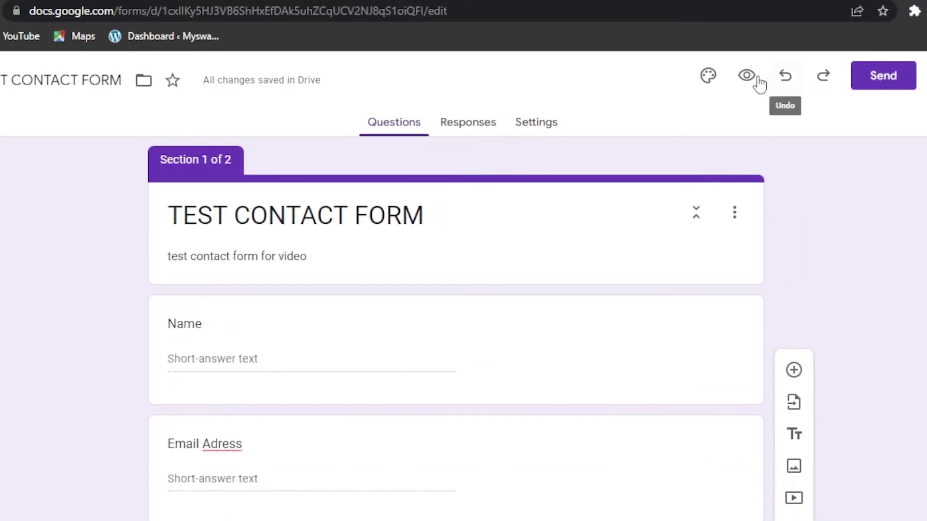
- Set the form's theme colour to red after briefly trying green, then close the theme panel
{"action": "left_click", "coordinate": [708, 76]}
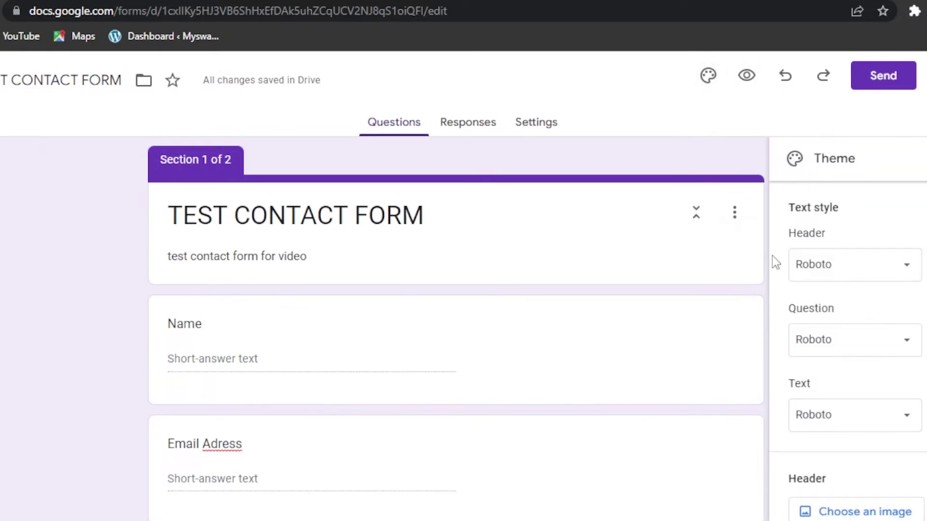
{"action": "scroll", "coordinate": [850, 425], "scroll_direction": "down", "scroll_amount": 4}
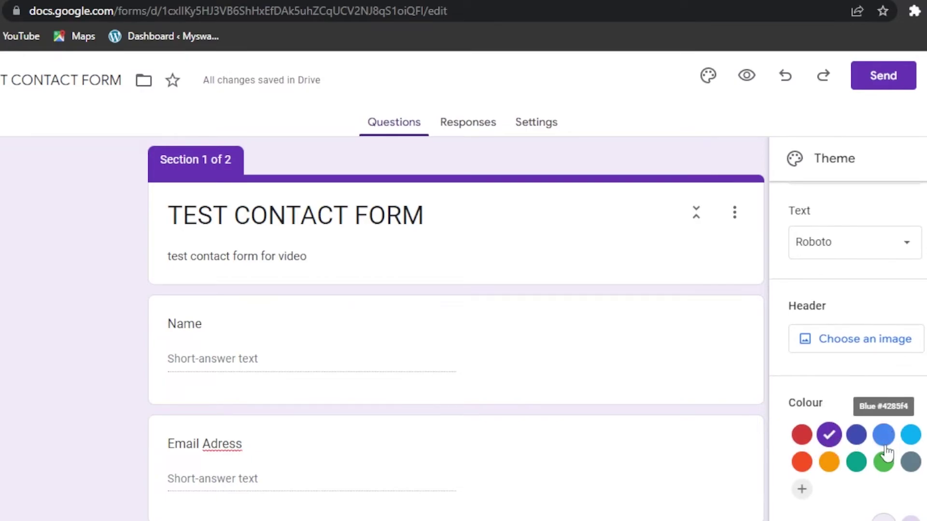
{"action": "left_click", "coordinate": [885, 462]}
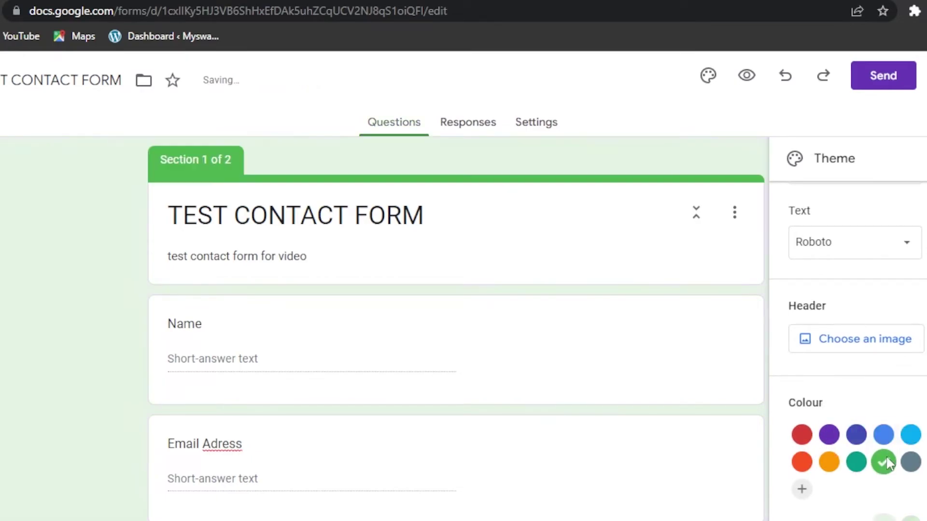
{"action": "left_click", "coordinate": [805, 440]}
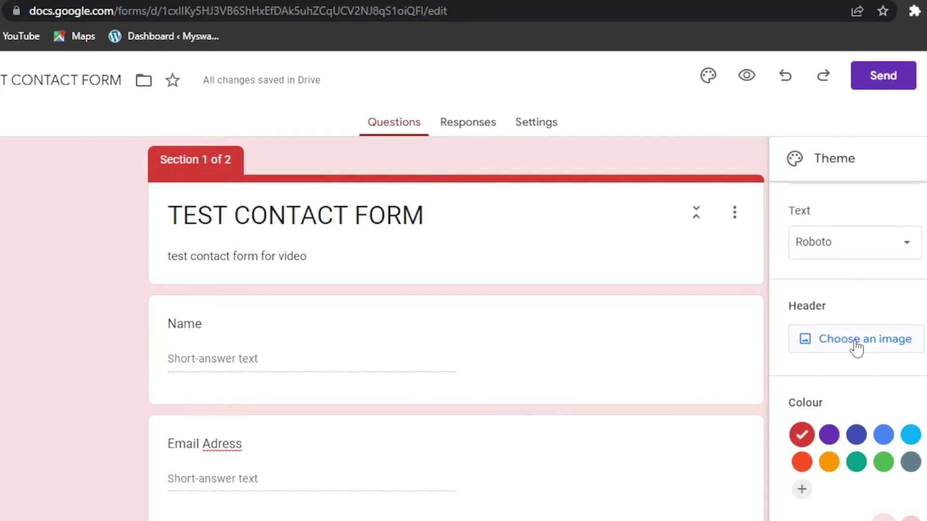
{"action": "scroll", "coordinate": [818, 320], "scroll_direction": "down", "scroll_amount": 1}
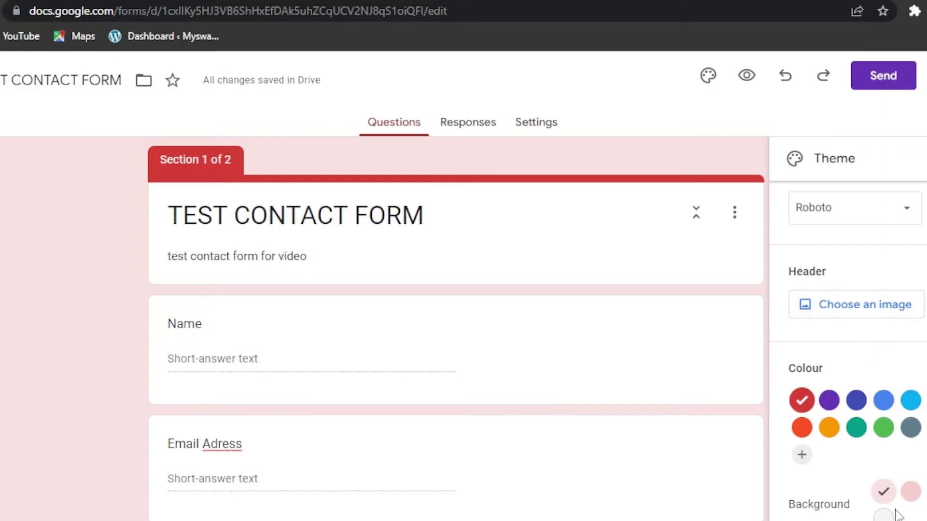
{"action": "scroll", "coordinate": [869, 483], "scroll_direction": "up", "scroll_amount": 4}
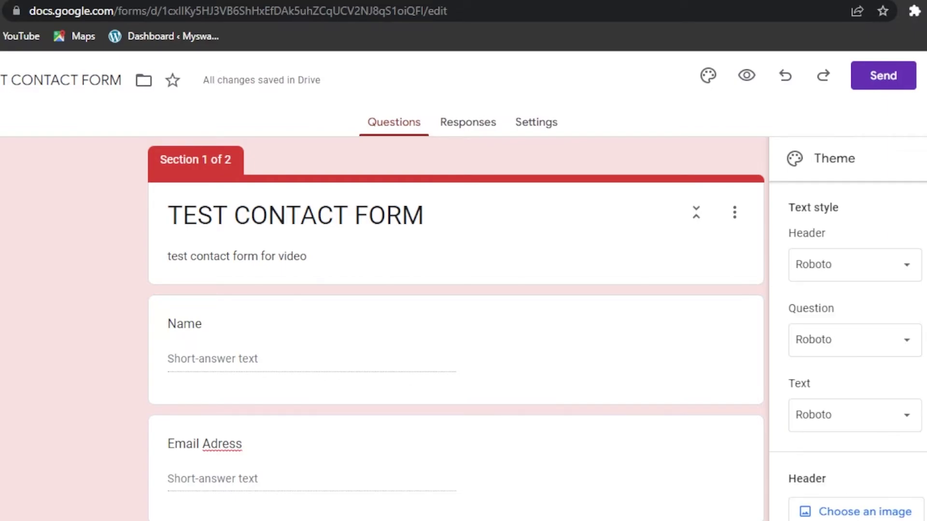
{"action": "scroll", "coordinate": [871, 490], "scroll_direction": "down", "scroll_amount": 2}
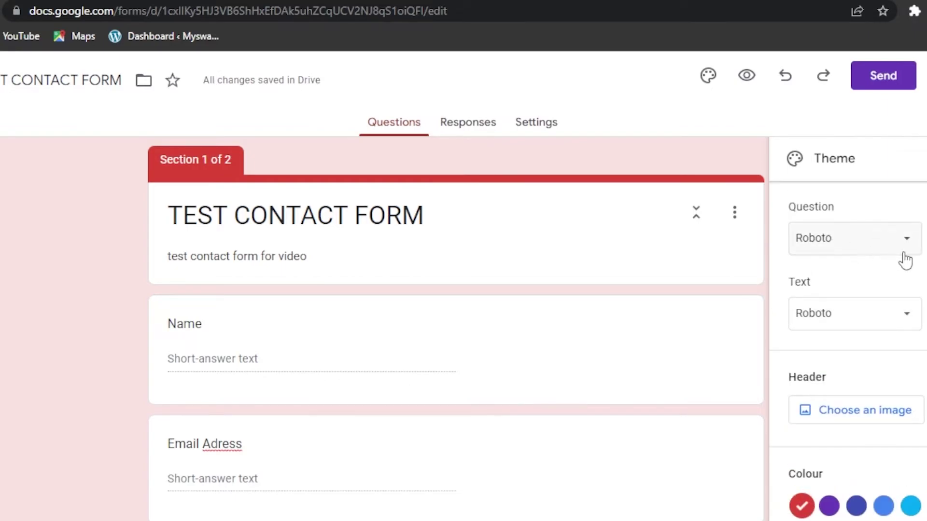
{"action": "scroll", "coordinate": [850, 313], "scroll_direction": "up", "scroll_amount": 2}
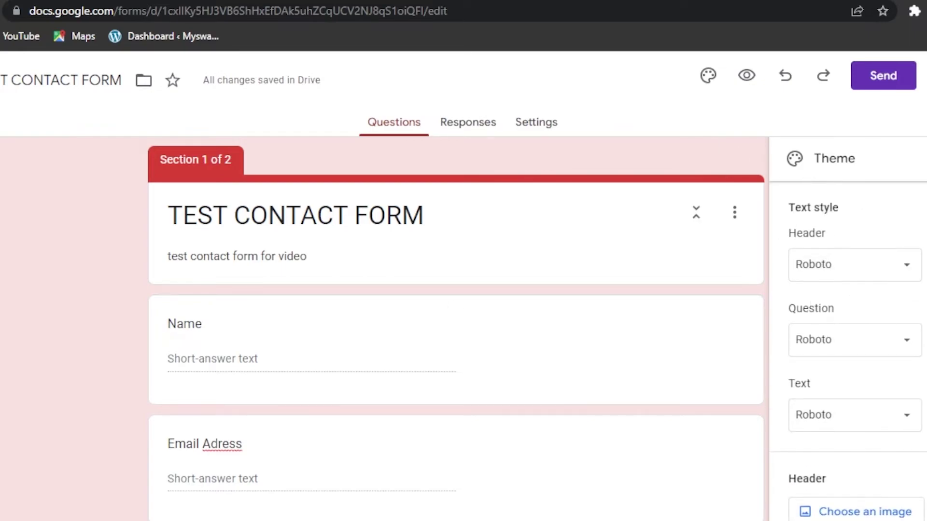
{"action": "key", "text": "Escape"}
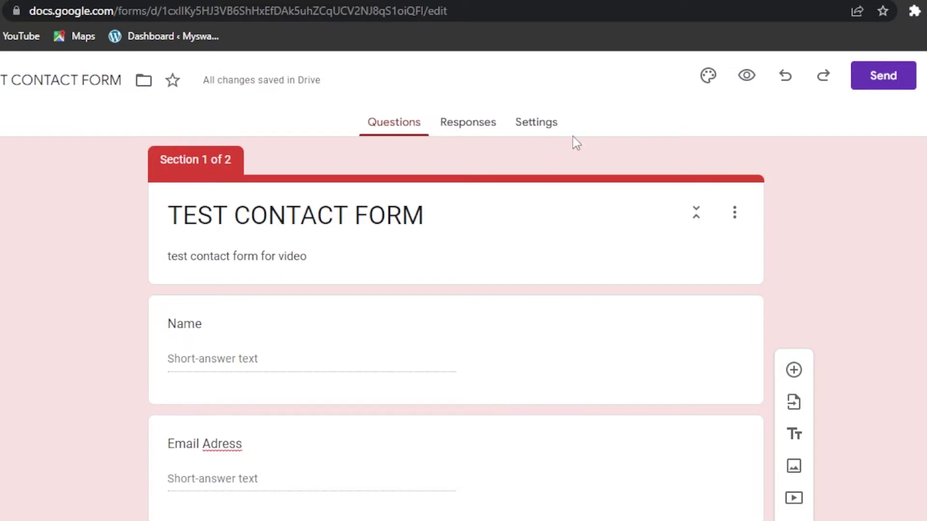
{"action": "left_click", "coordinate": [752, 82]}
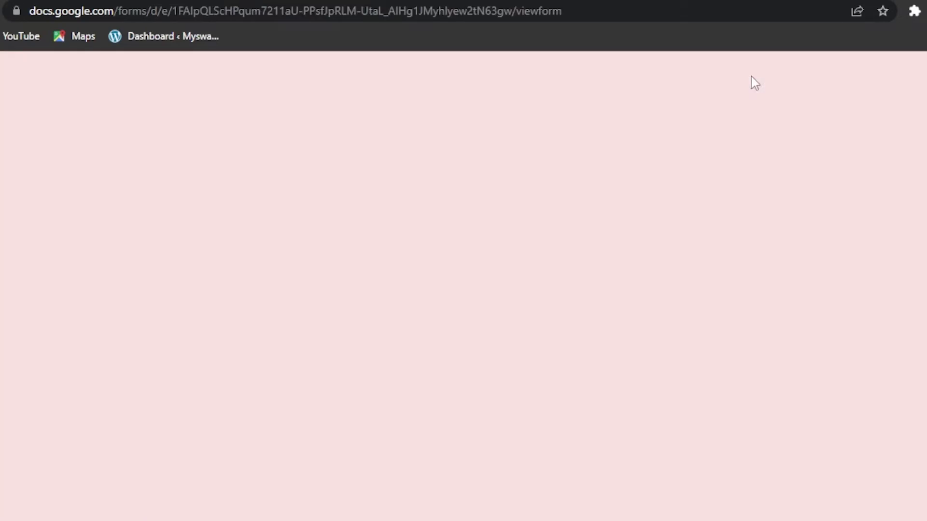
{"action": "key", "text": "Escape"}
{"action": "scroll", "coordinate": [811, 329], "scroll_direction": "down", "scroll_amount": 8}
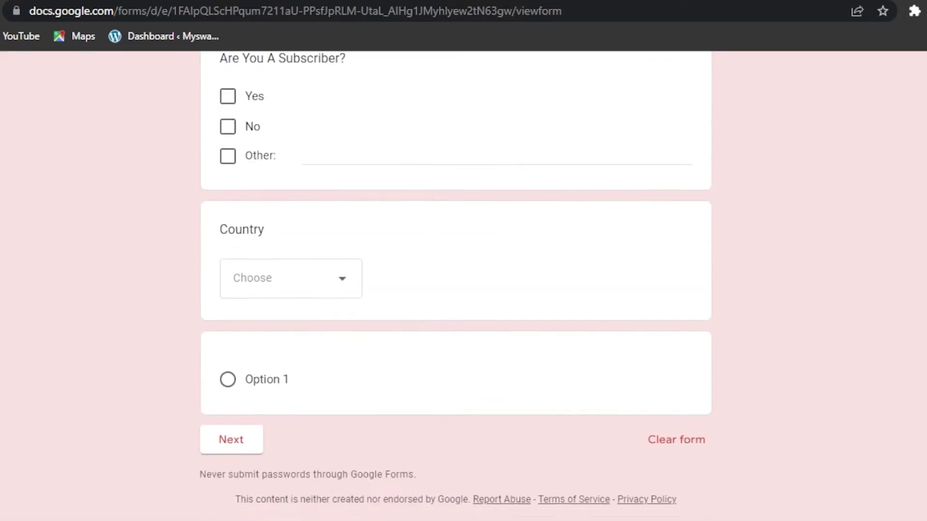
{"action": "scroll", "coordinate": [606, 140], "scroll_direction": "up", "scroll_amount": 8}
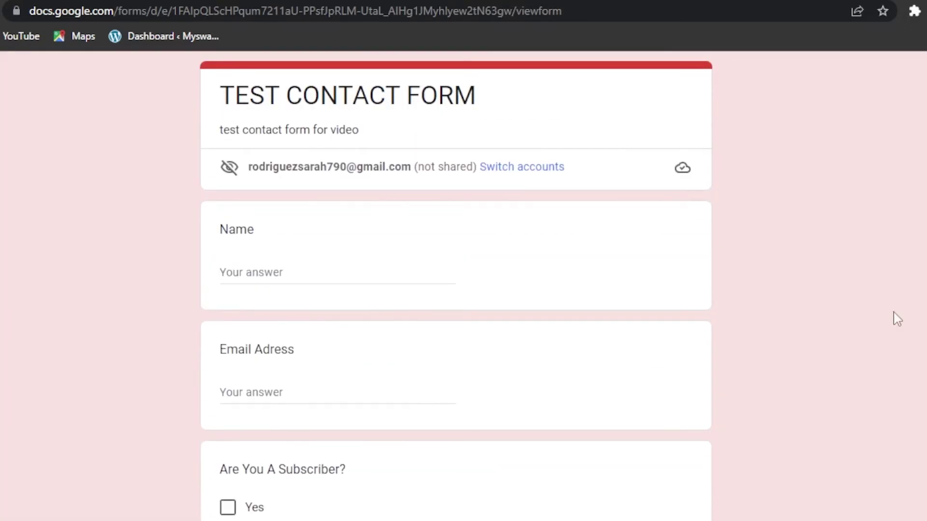
{"action": "scroll", "coordinate": [455, 286], "scroll_direction": "down", "scroll_amount": 8}
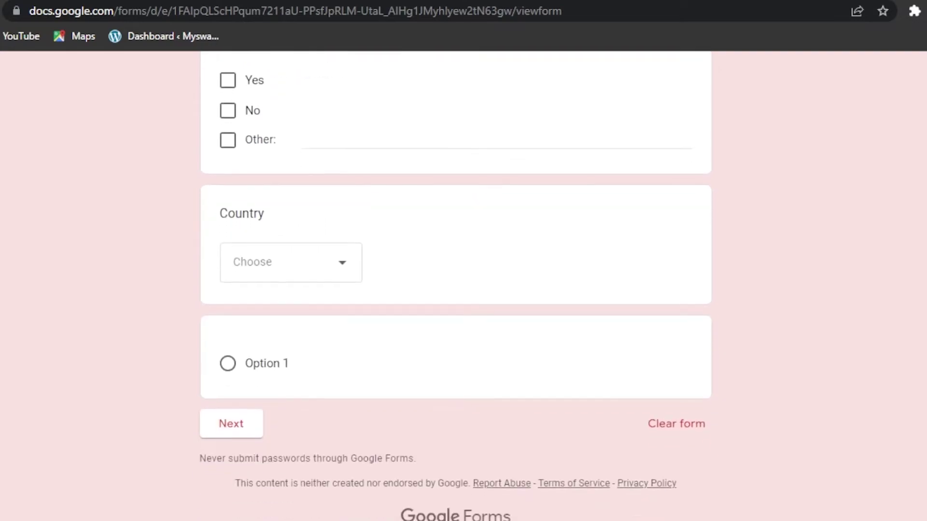
{"action": "left_click", "coordinate": [290, 270]}
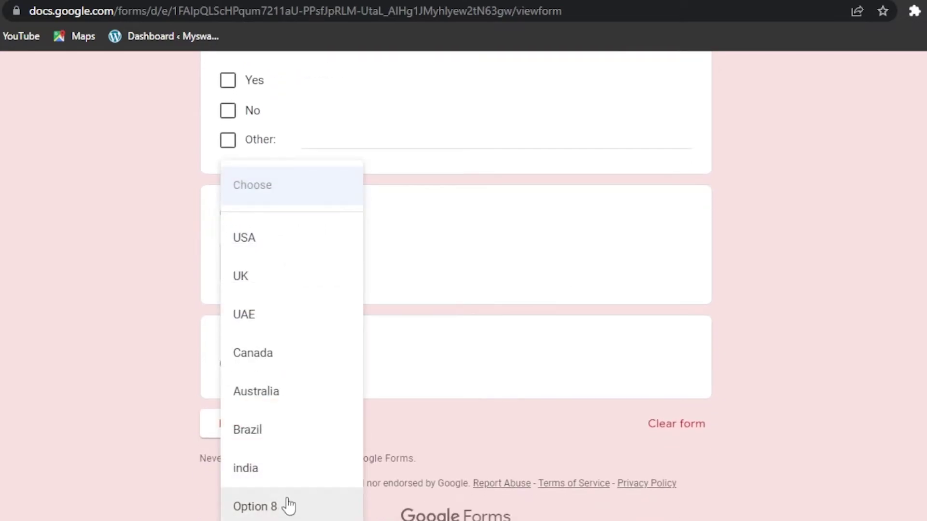
{"action": "left_click", "coordinate": [392, 316]}
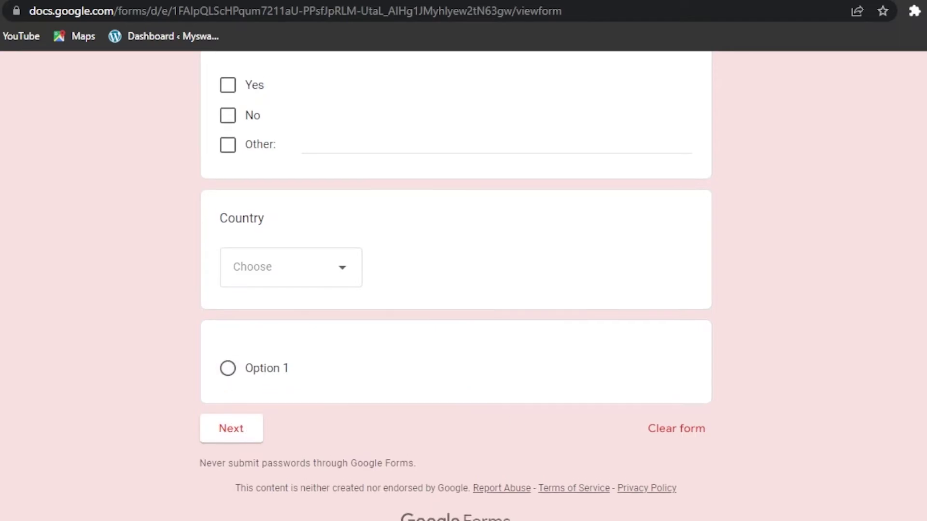
{"action": "scroll", "coordinate": [290, 396], "scroll_direction": "up", "scroll_amount": 5}
{"action": "scroll", "coordinate": [333, 405], "scroll_direction": "down", "scroll_amount": 5}
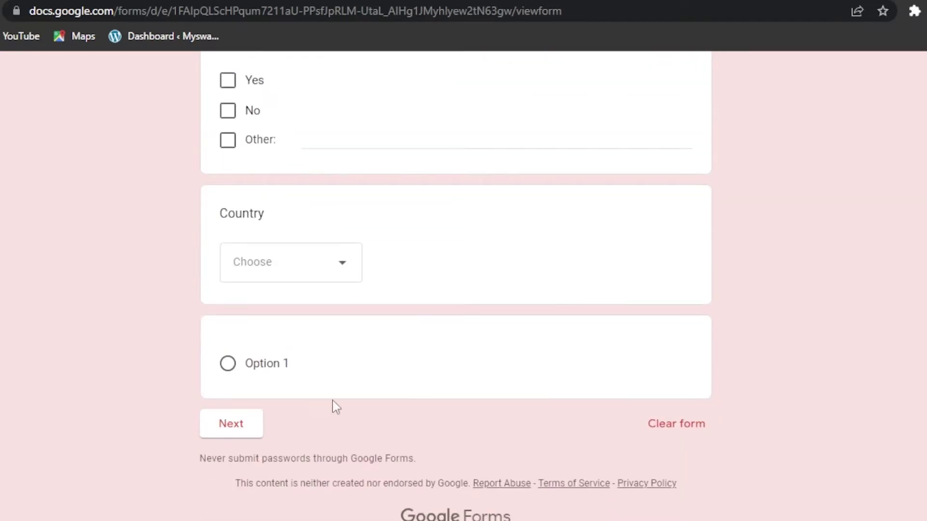
{"action": "left_click", "coordinate": [237, 424]}
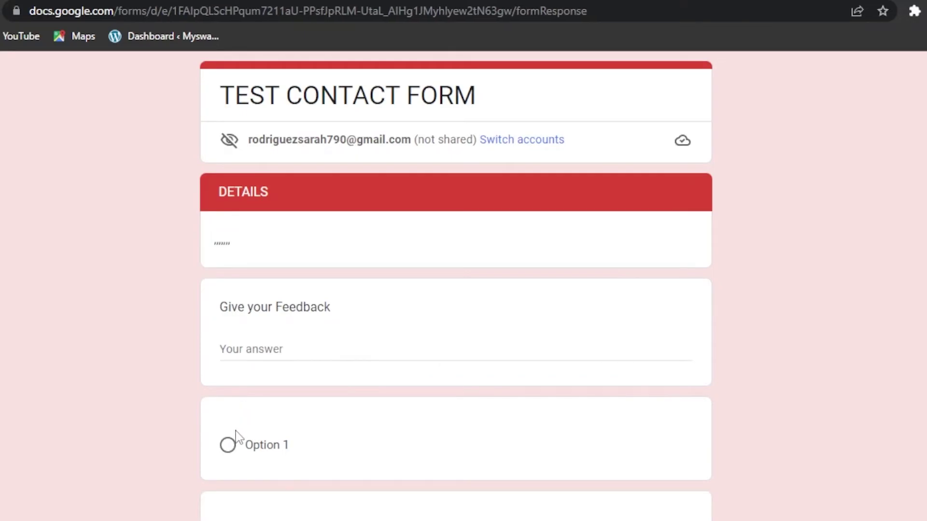
{"action": "scroll", "coordinate": [456, 289], "scroll_direction": "down", "scroll_amount": 7}
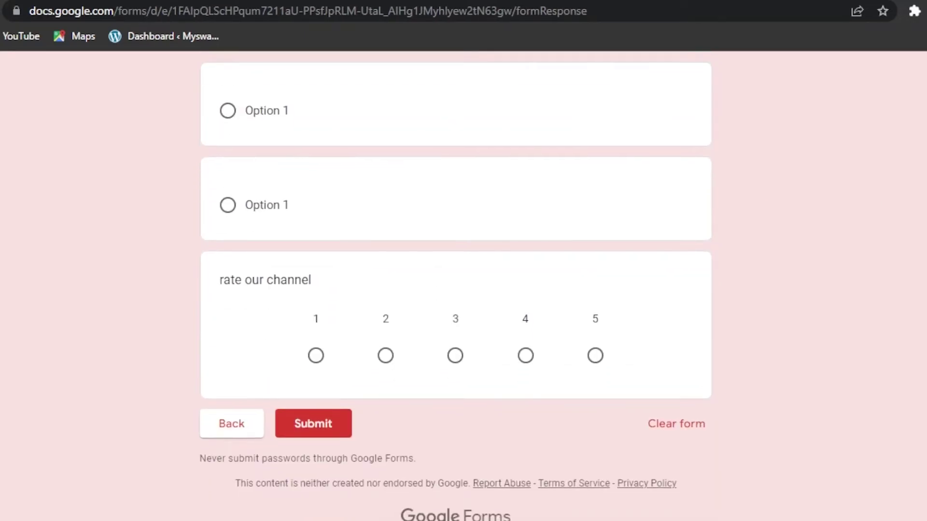
{"action": "scroll", "coordinate": [455, 290], "scroll_direction": "up", "scroll_amount": 3}
{"action": "scroll", "coordinate": [455, 289], "scroll_direction": "down", "scroll_amount": 3}
{"action": "scroll", "coordinate": [456, 289], "scroll_direction": "up", "scroll_amount": 6}
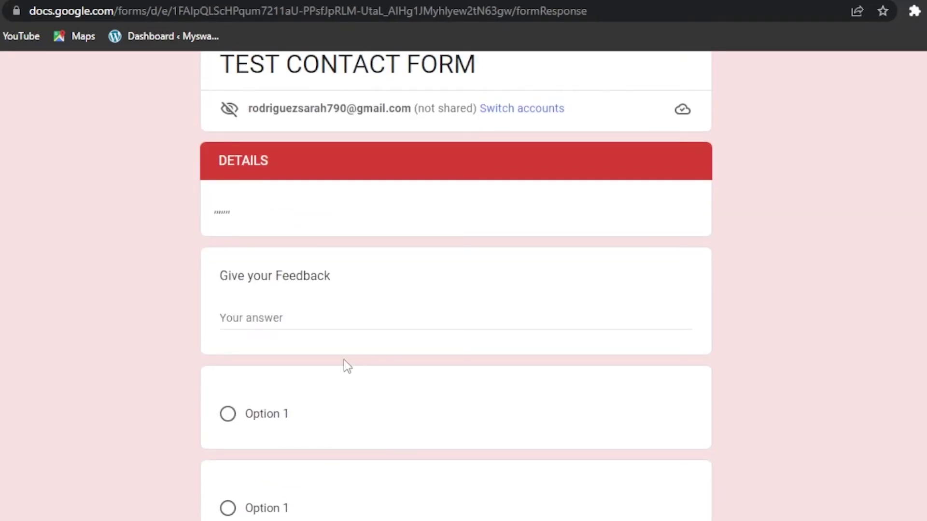
{"action": "scroll", "coordinate": [484, 363], "scroll_direction": "down", "scroll_amount": 6}
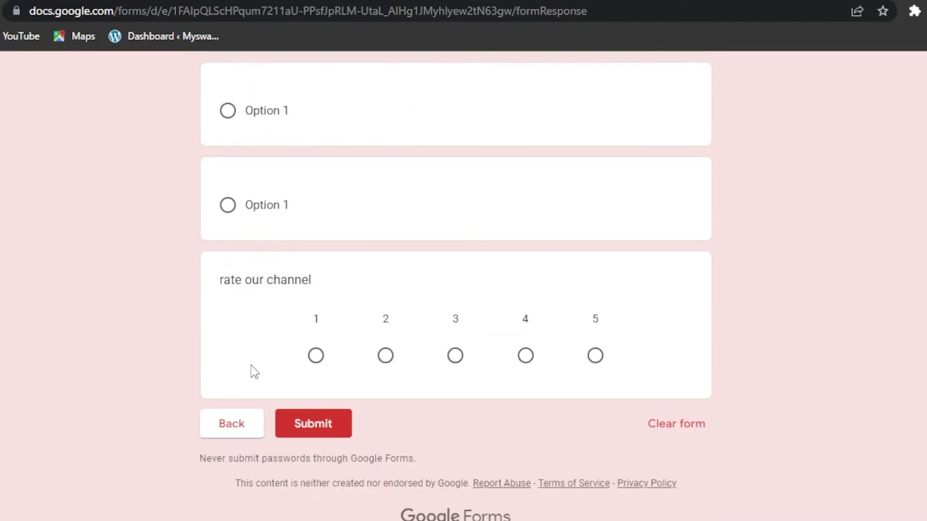
{"action": "left_click", "coordinate": [228, 427]}
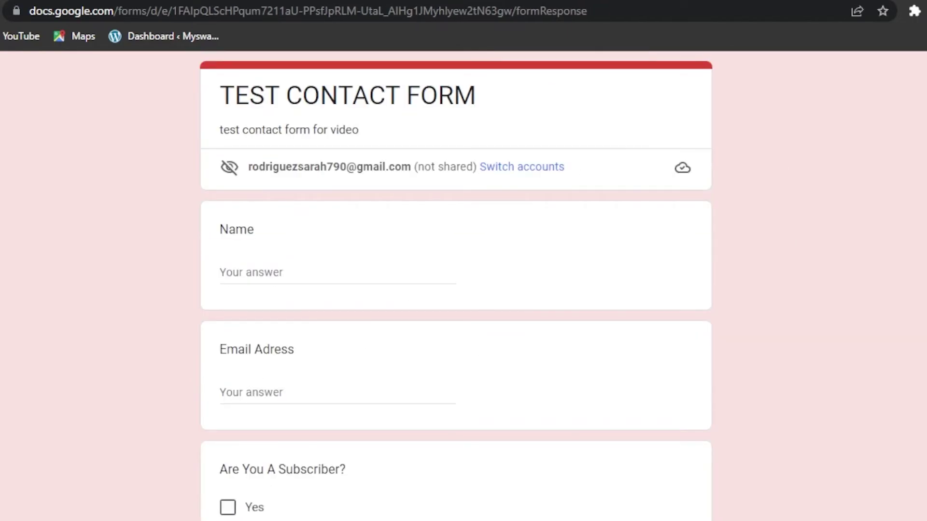
- Back in the editor, delete the blank question after Country and the blank DETAILS question
{"action": "key", "text": "ctrl+w"}
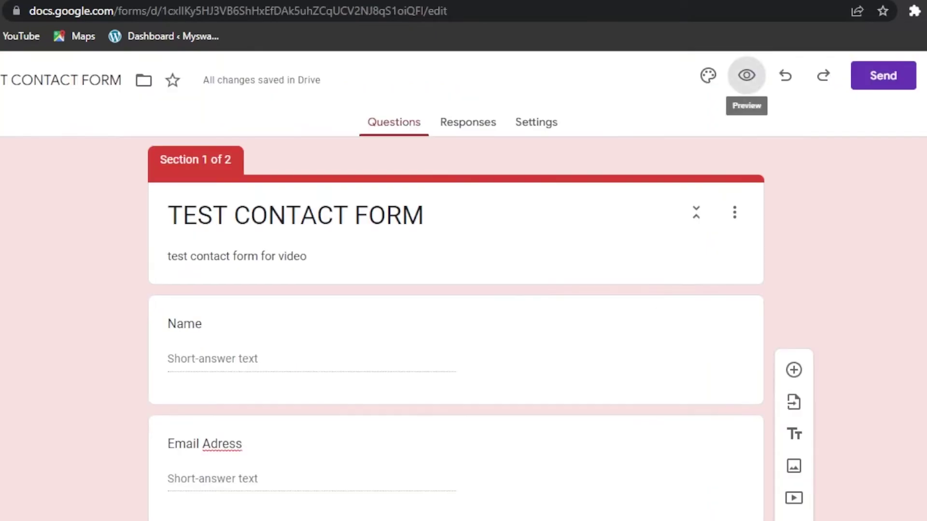
{"action": "scroll", "coordinate": [825, 227], "scroll_direction": "down", "scroll_amount": 10}
{"action": "scroll", "coordinate": [662, 281], "scroll_direction": "down", "scroll_amount": 7}
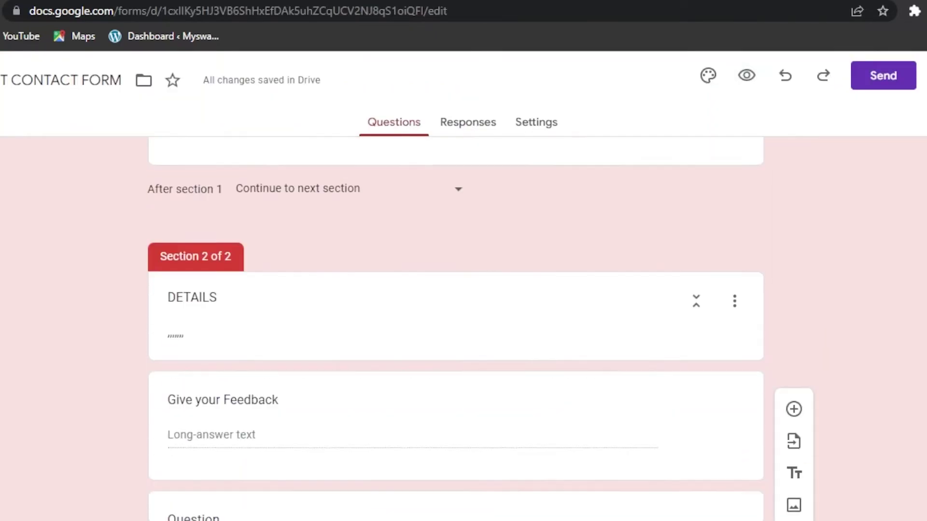
{"action": "scroll", "coordinate": [662, 281], "scroll_direction": "up", "scroll_amount": 4}
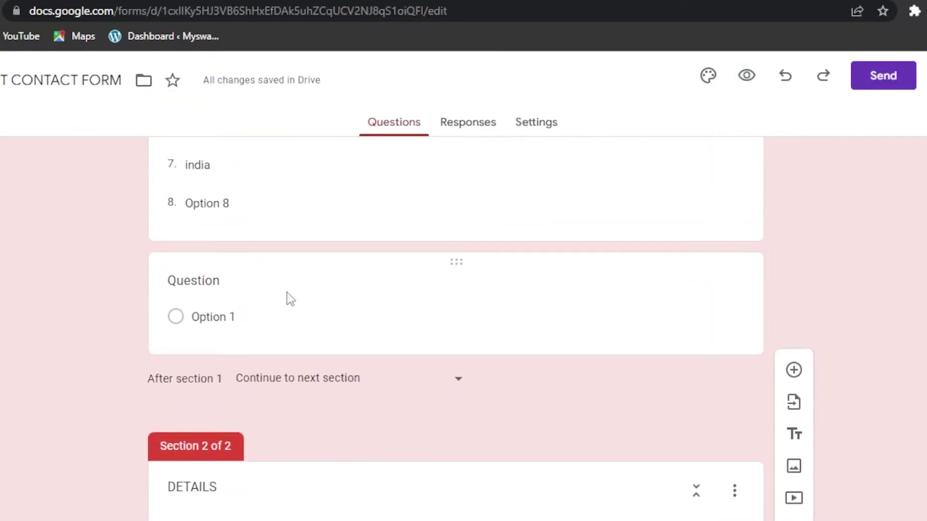
{"action": "left_click", "coordinate": [508, 302]}
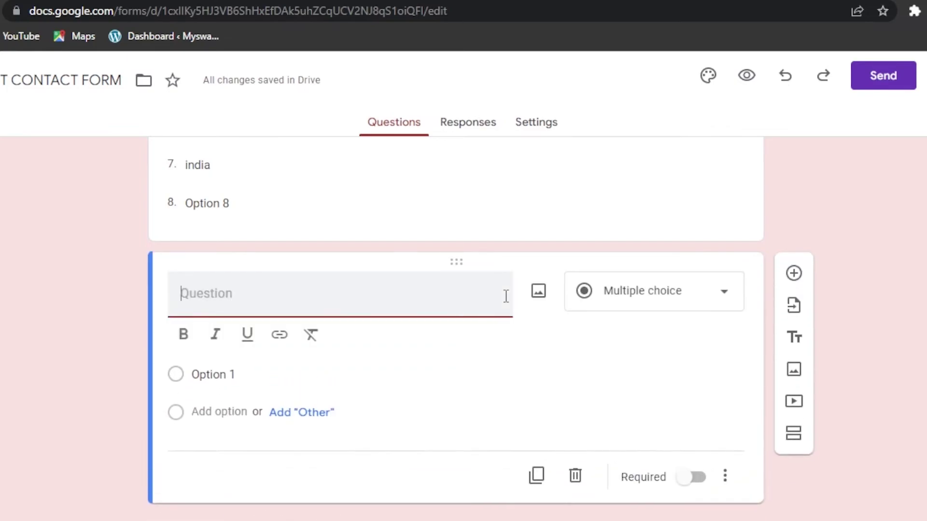
{"action": "left_click", "coordinate": [575, 477]}
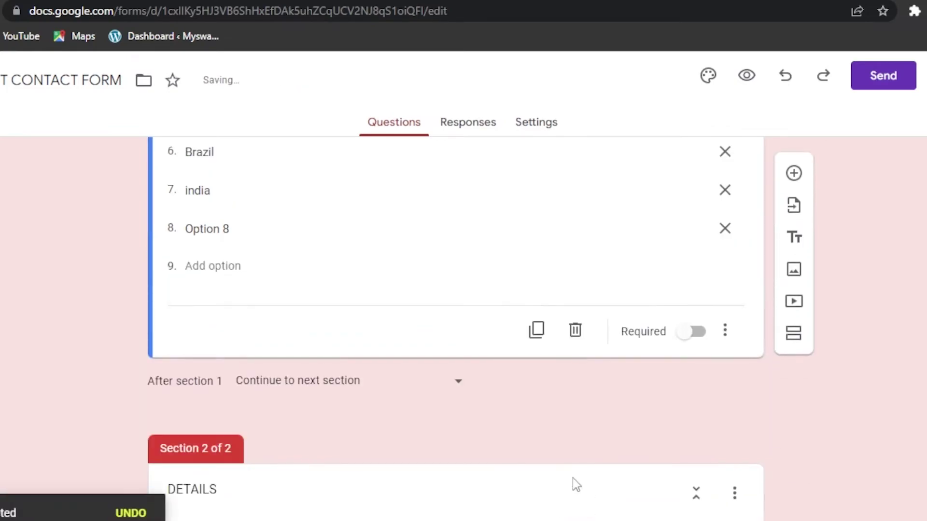
{"action": "scroll", "coordinate": [612, 301], "scroll_direction": "down", "scroll_amount": 4}
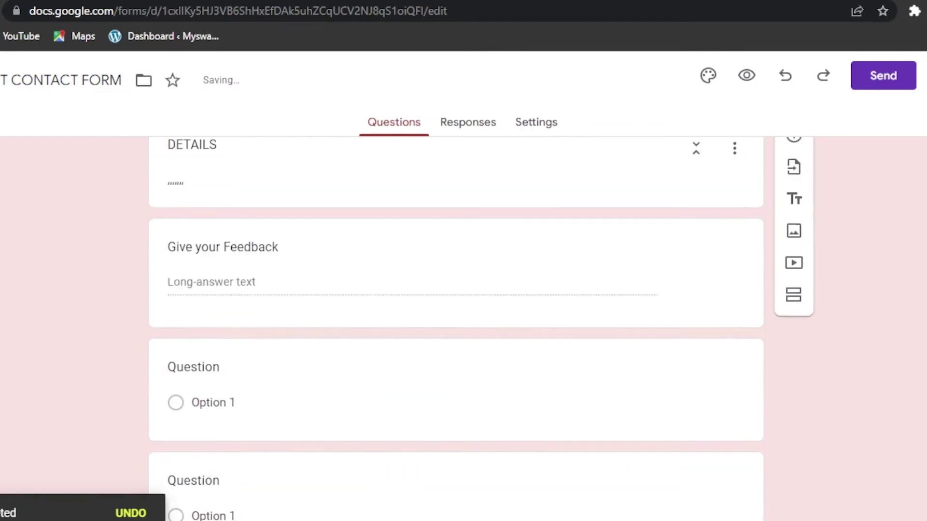
{"action": "scroll", "coordinate": [612, 300], "scroll_direction": "up", "scroll_amount": 2}
{"action": "scroll", "coordinate": [612, 300], "scroll_direction": "down", "scroll_amount": 4}
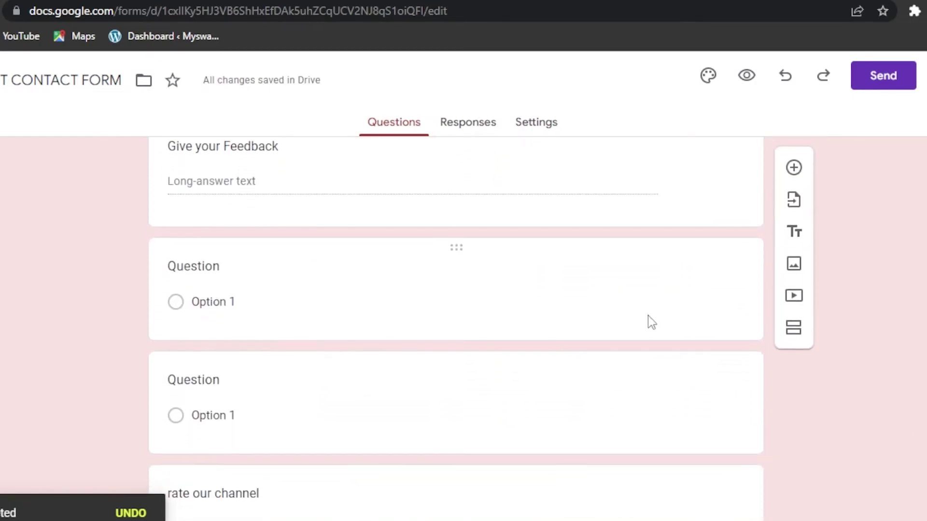
{"action": "left_click", "coordinate": [610, 265]}
{"action": "left_click", "coordinate": [573, 345]}
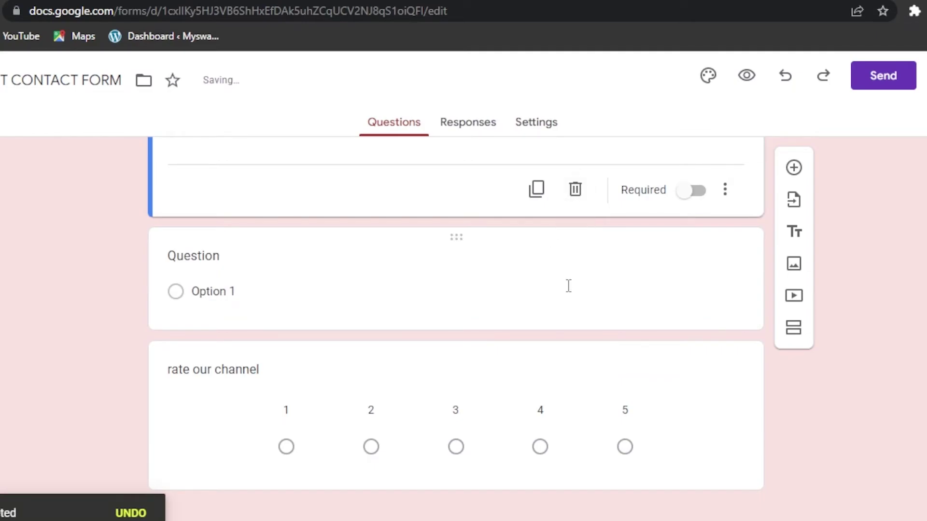
{"action": "scroll", "coordinate": [455, 329], "scroll_direction": "up", "scroll_amount": 15}
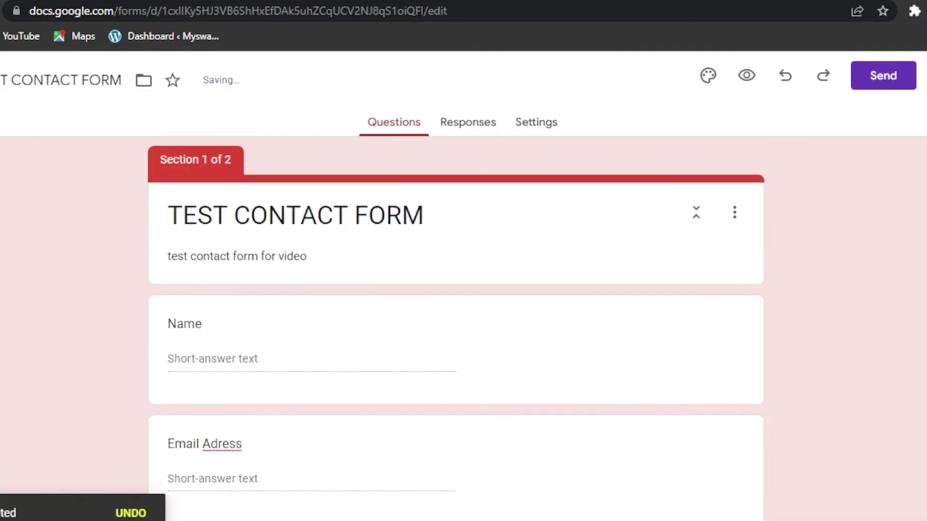
- Look over the Responses and Settings tabs, ending on the 0-responses summary
{"action": "left_click", "coordinate": [462, 124]}
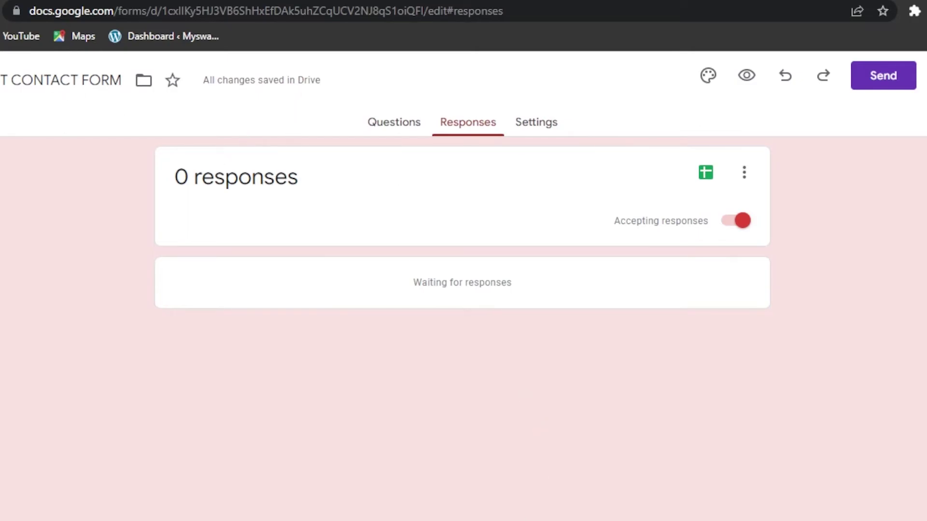
{"action": "left_click", "coordinate": [542, 128]}
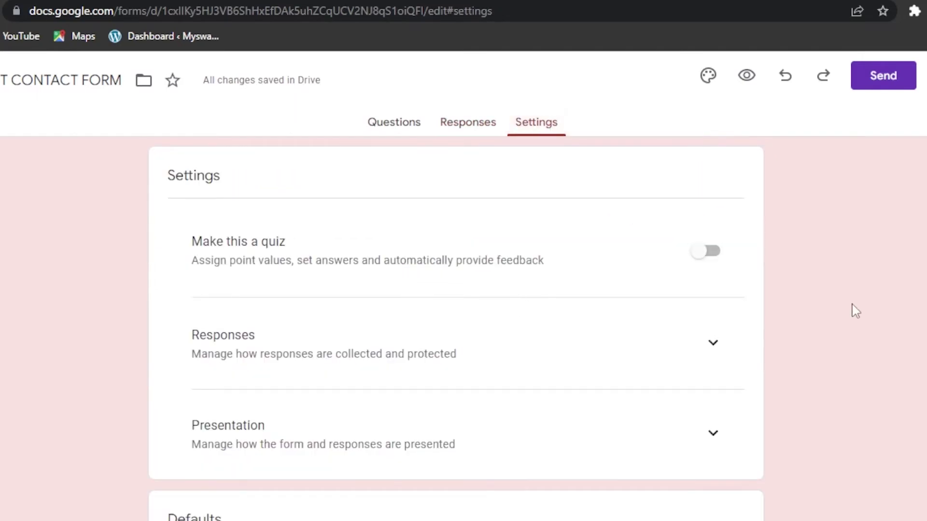
{"action": "scroll", "coordinate": [456, 333], "scroll_direction": "down", "scroll_amount": 1}
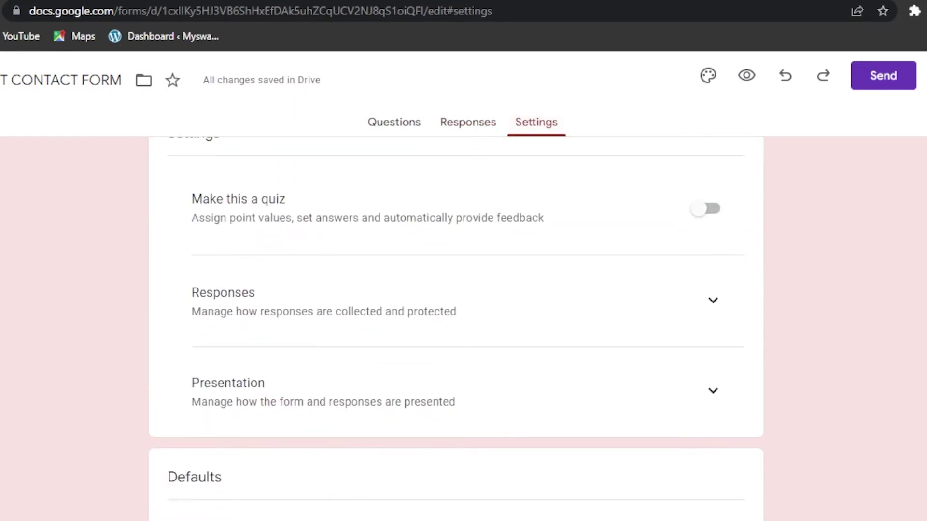
{"action": "scroll", "coordinate": [455, 318], "scroll_direction": "down", "scroll_amount": 4}
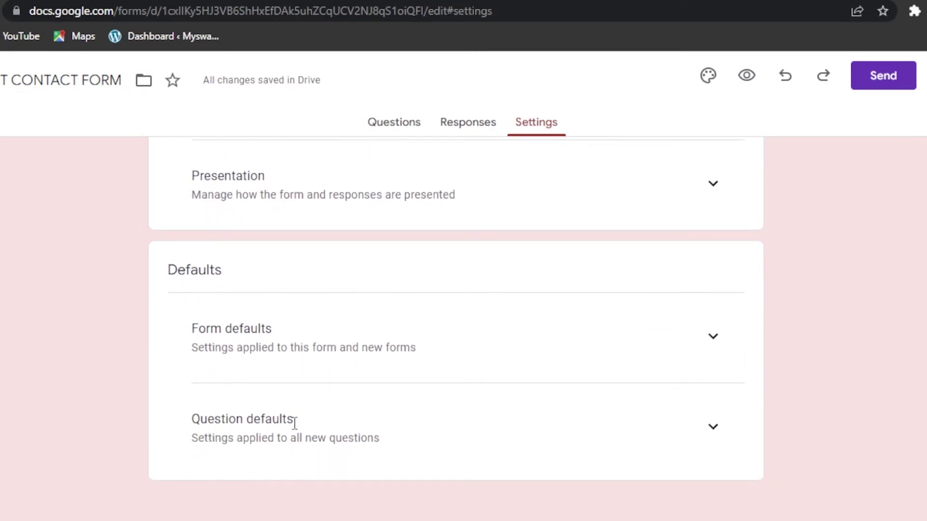
{"action": "scroll", "coordinate": [455, 318], "scroll_direction": "up", "scroll_amount": 5}
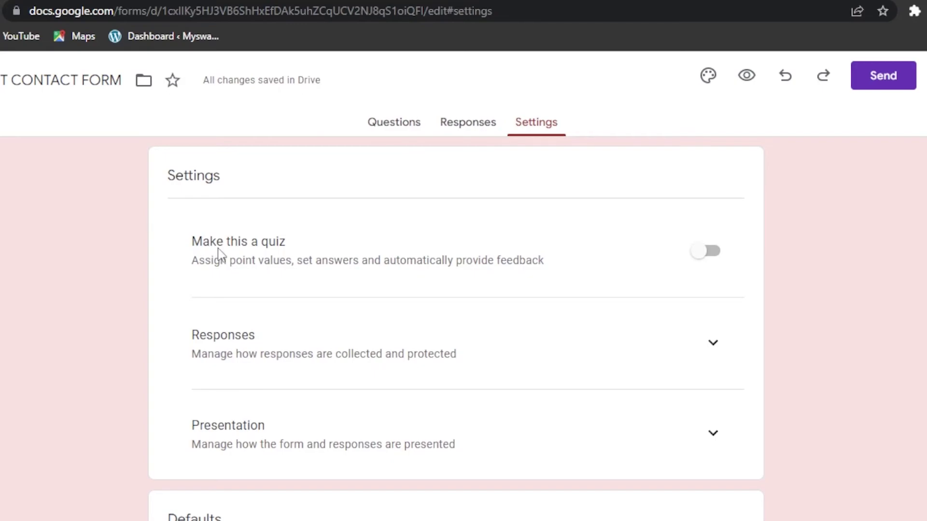
{"action": "left_click", "coordinate": [466, 125]}
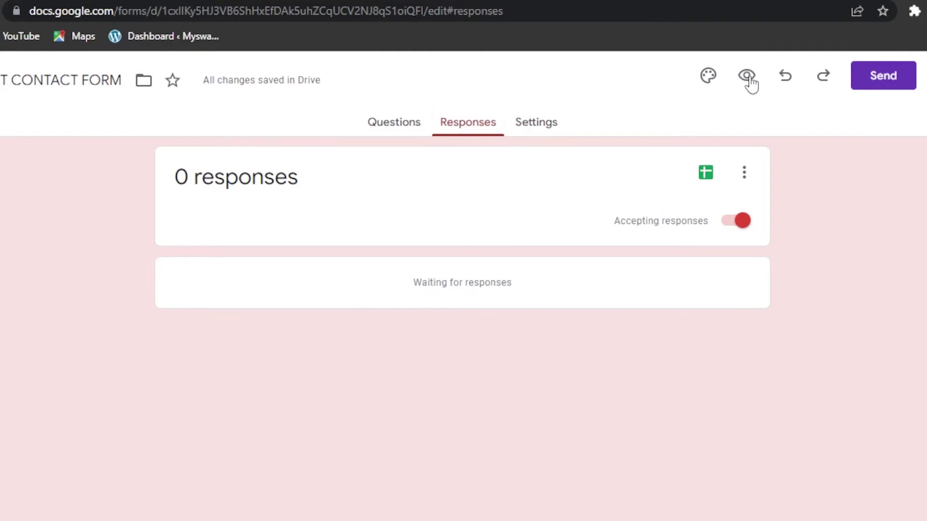
- Copy the form's share link from the Send dialog to the clipboard
{"action": "left_click", "coordinate": [888, 77]}
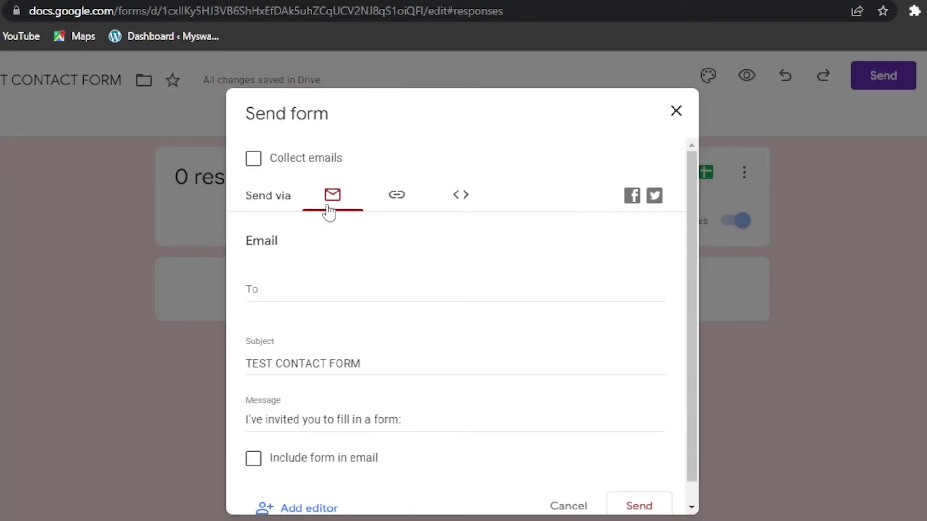
{"action": "left_click", "coordinate": [398, 194]}
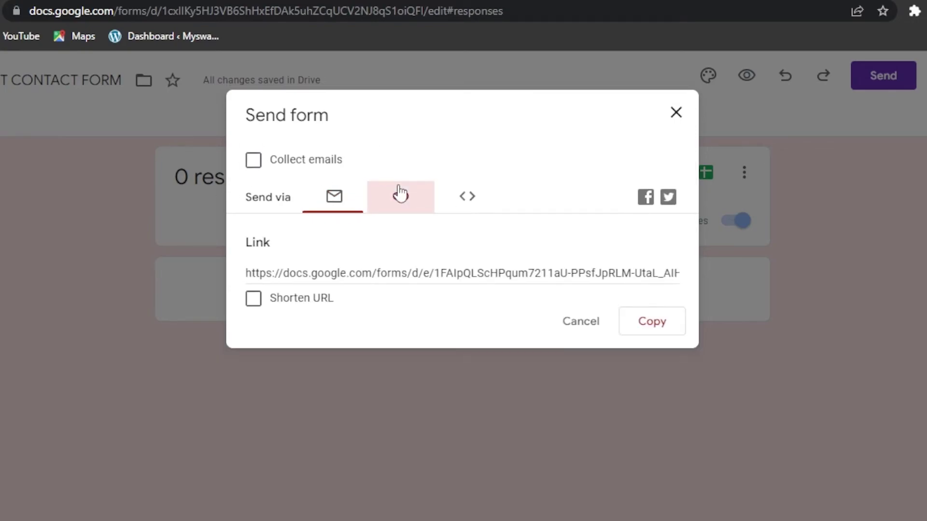
{"action": "left_click", "coordinate": [247, 272]}
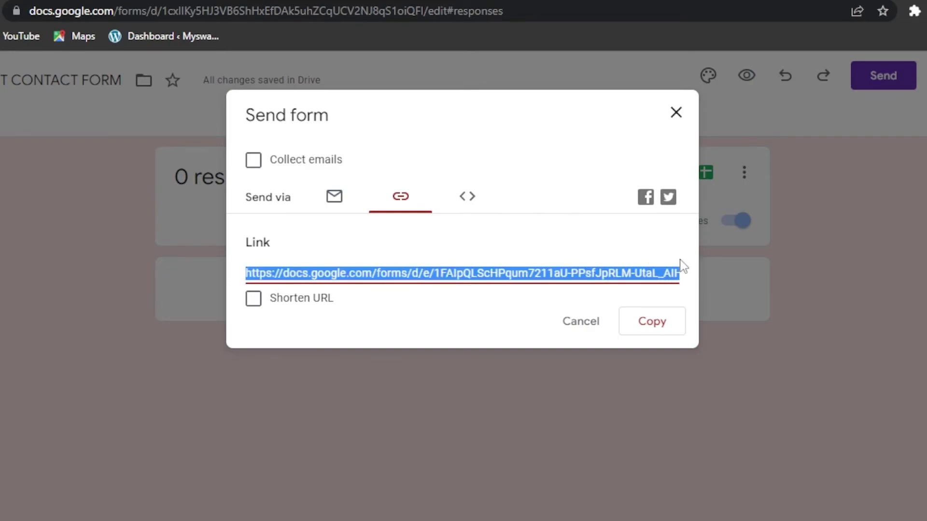
{"action": "left_click", "coordinate": [534, 257]}
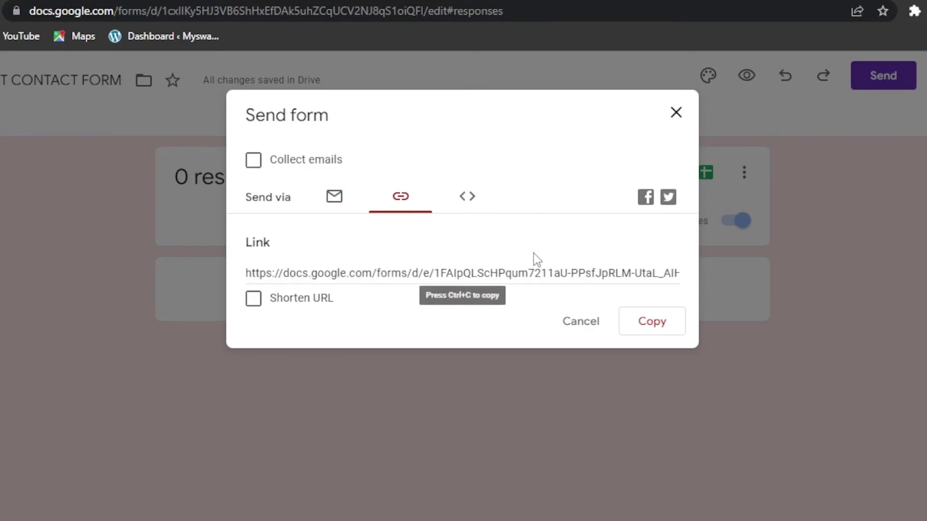
{"action": "left_click", "coordinate": [670, 323]}
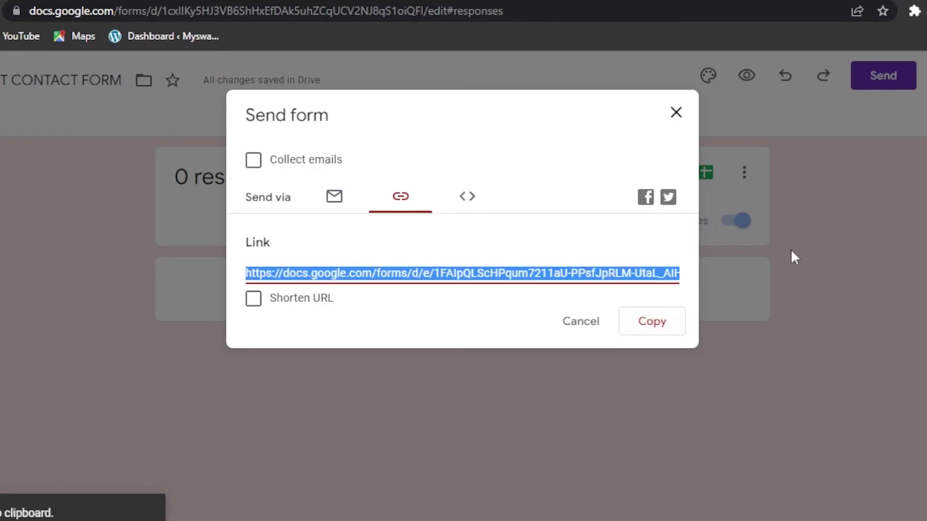
{"action": "left_click", "coordinate": [675, 112]}
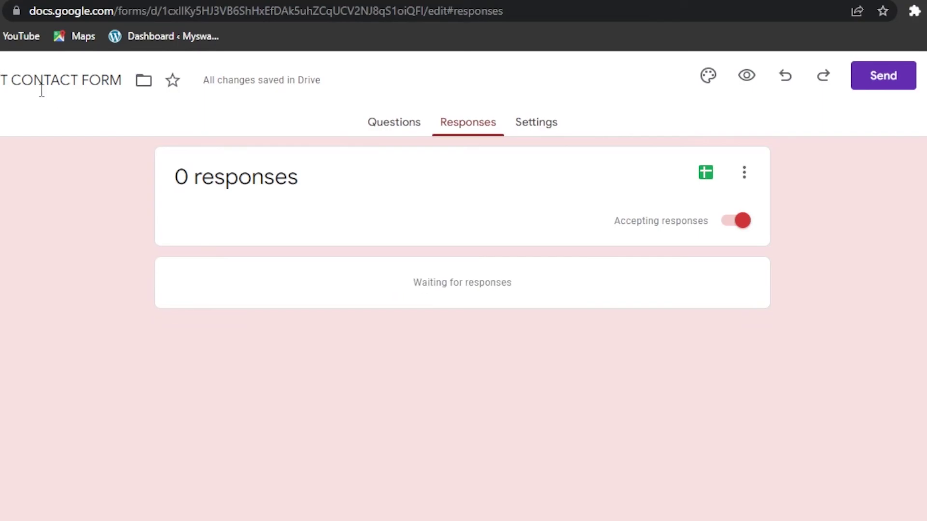
- Go back through browser history to the Google Sites contact us page
{"action": "key", "text": "alt+Left"}
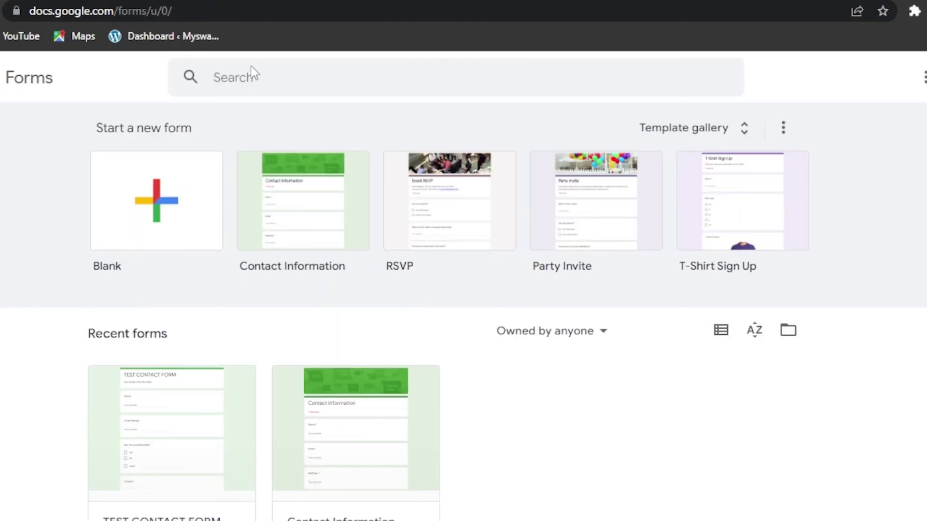
{"action": "key", "text": "alt+Left"}
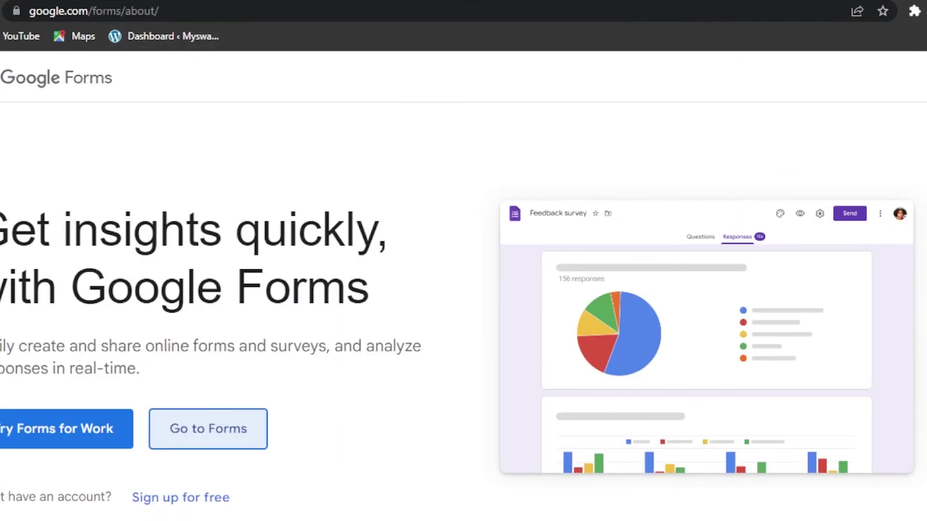
{"action": "key", "text": "alt+Left"}
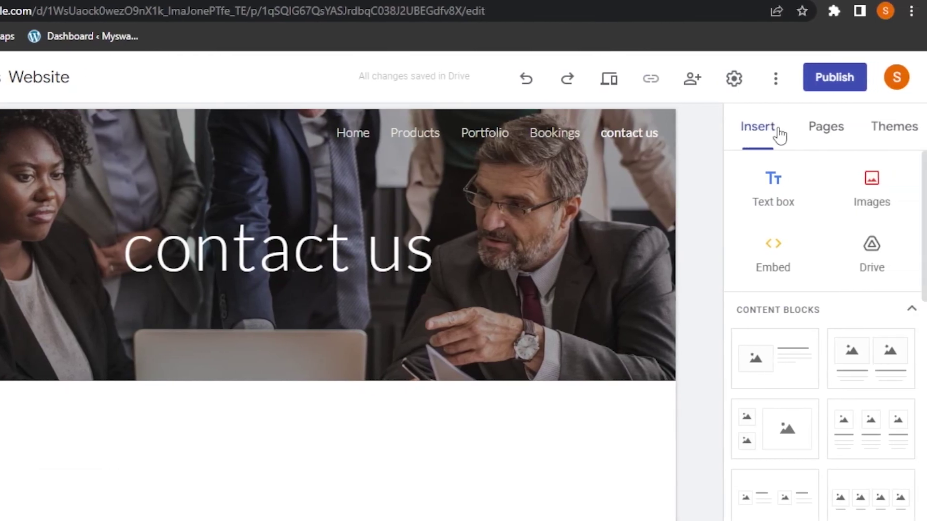
- Insert the TEST CONTACT FORM into the contact us page and drag it to the centre
{"action": "scroll", "coordinate": [830, 218], "scroll_direction": "down", "scroll_amount": 5}
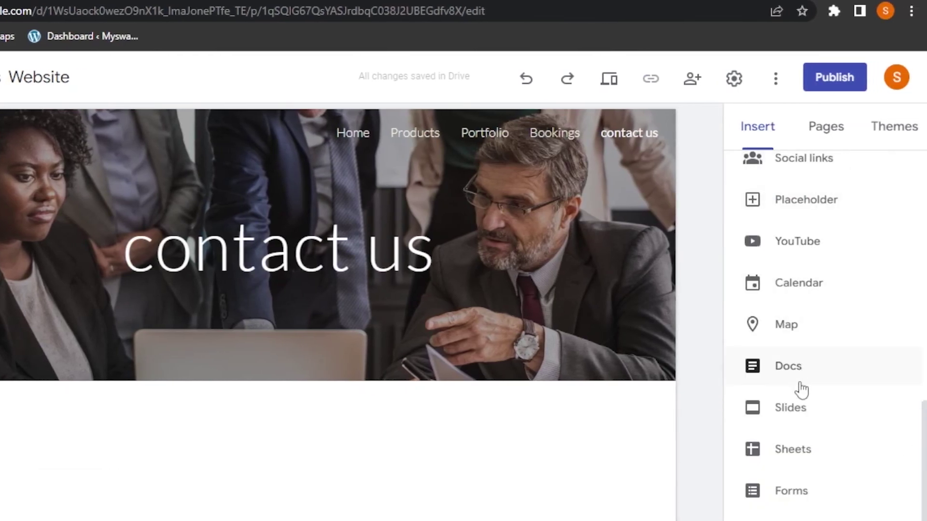
{"action": "left_click", "coordinate": [797, 492]}
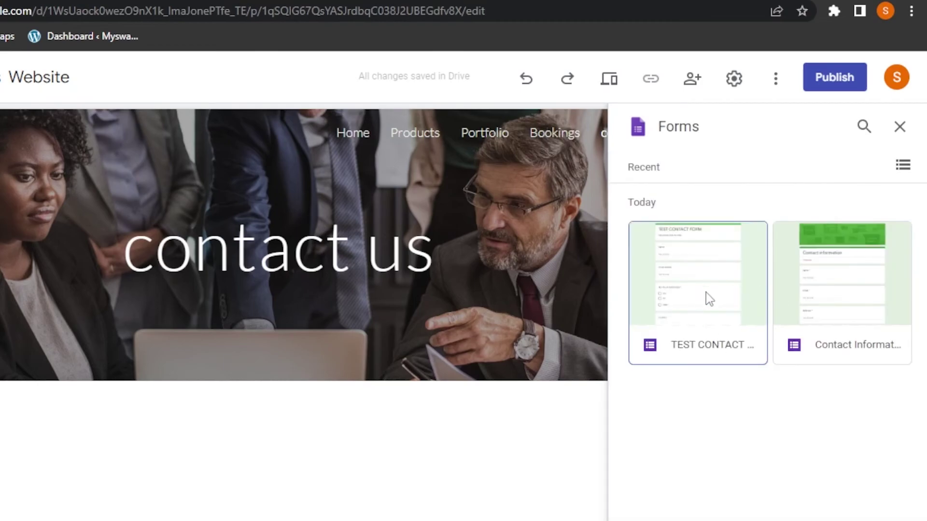
{"action": "left_click", "coordinate": [706, 292]}
{"action": "left_click", "coordinate": [883, 514]}
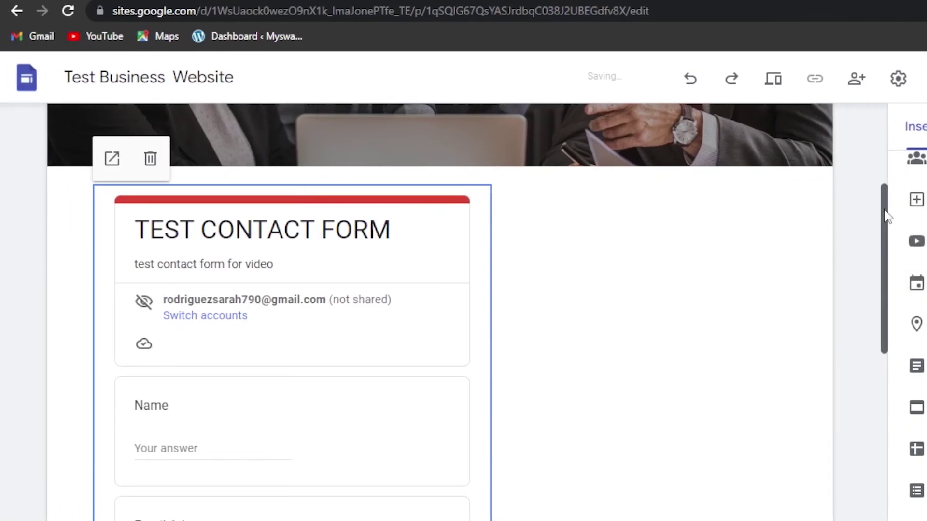
{"action": "left_click_drag", "start_coordinate": [887, 216], "coordinate": [882, 309]}
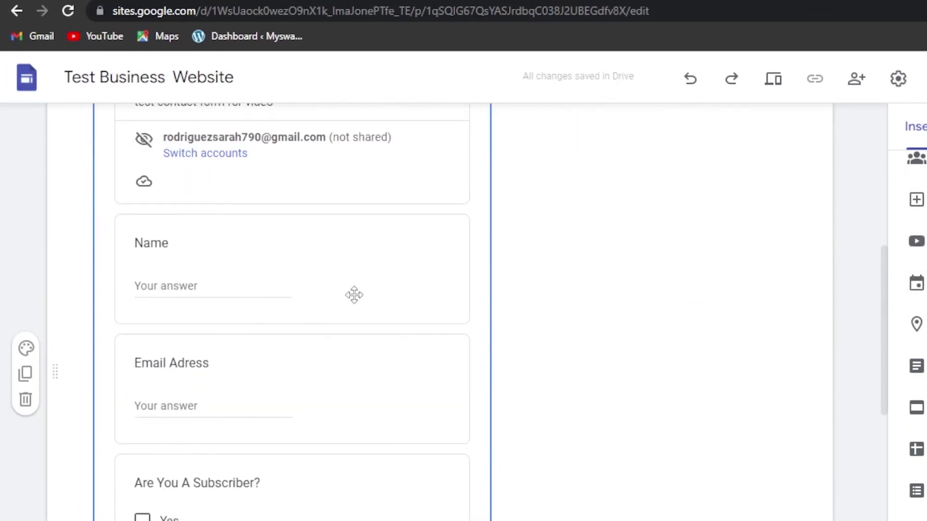
{"action": "left_click_drag", "start_coordinate": [355, 295], "coordinate": [437, 295]}
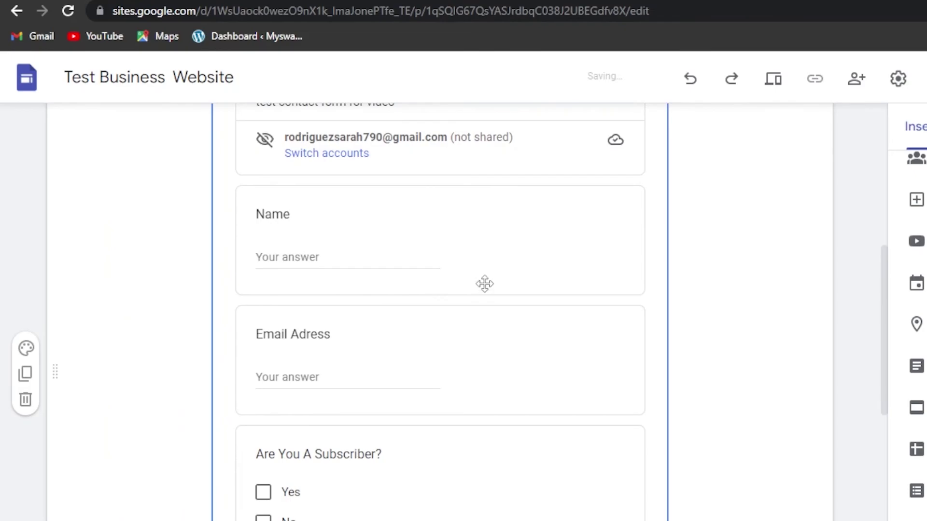
{"action": "left_click_drag", "start_coordinate": [887, 320], "coordinate": [757, 116]}
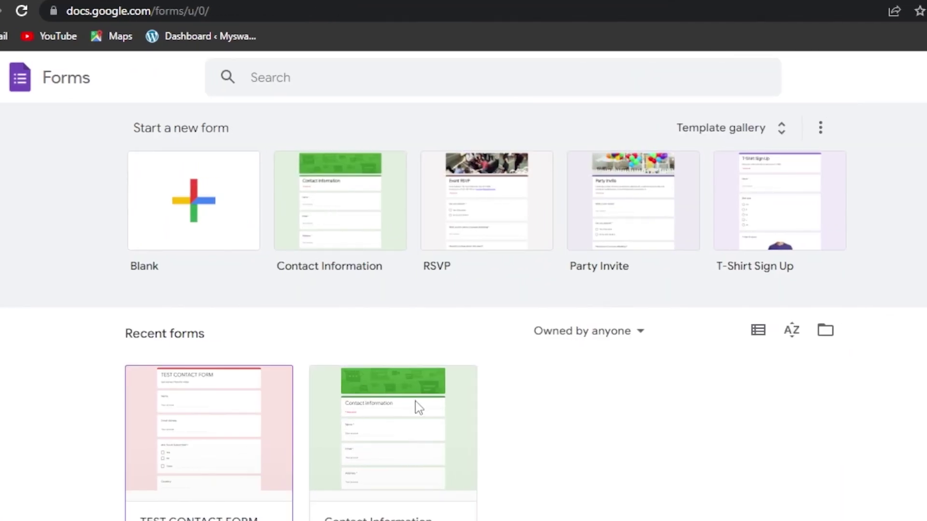
- Open the three-dot options menu on the TEST CONTACT FORM card in Forms home
{"action": "scroll", "coordinate": [337, 434], "scroll_direction": "down", "scroll_amount": 2}
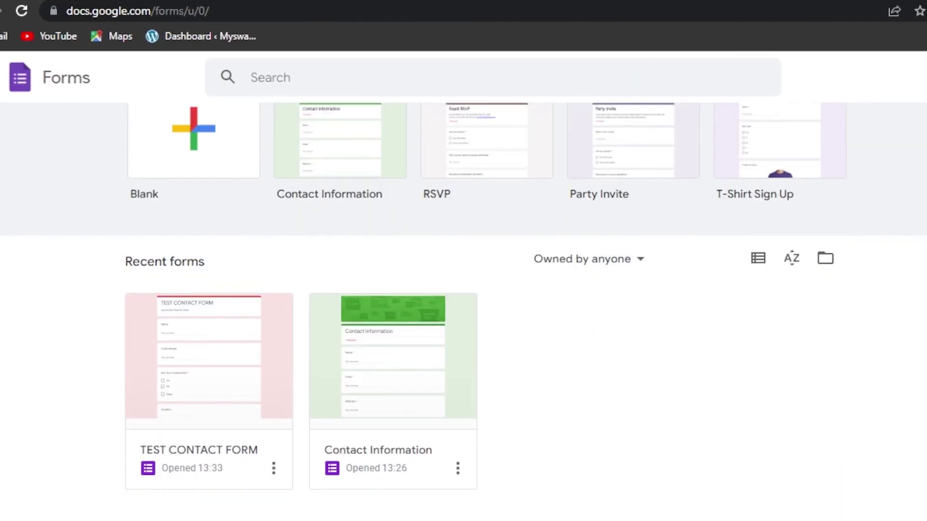
{"action": "left_click", "coordinate": [273, 468]}
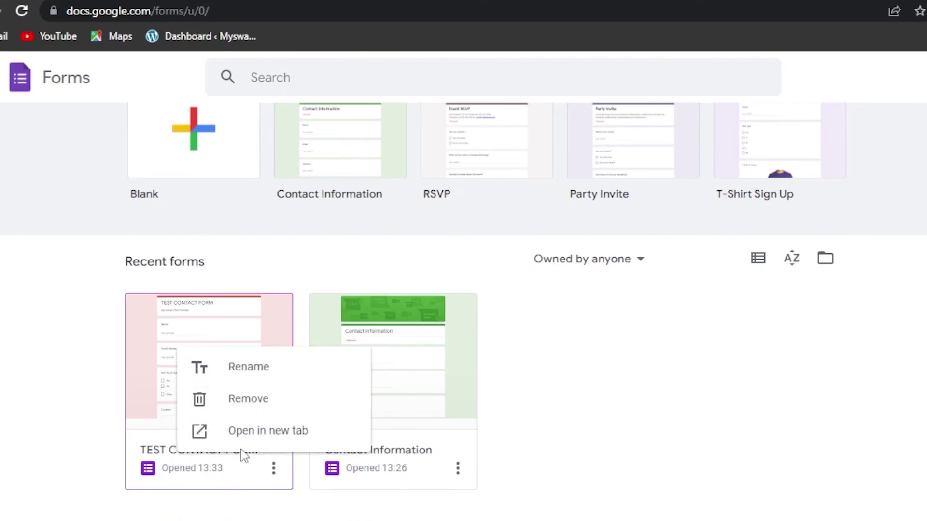